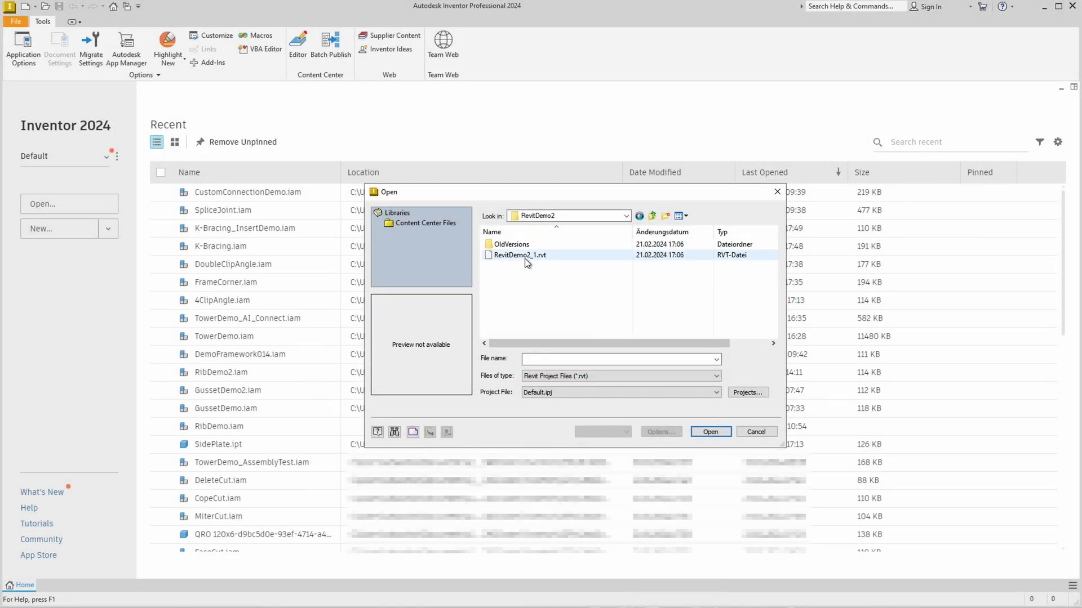
Step: Open RevitDemo2_1.rvt to bring up its Revit import options and frame preview
left_click(527, 257)
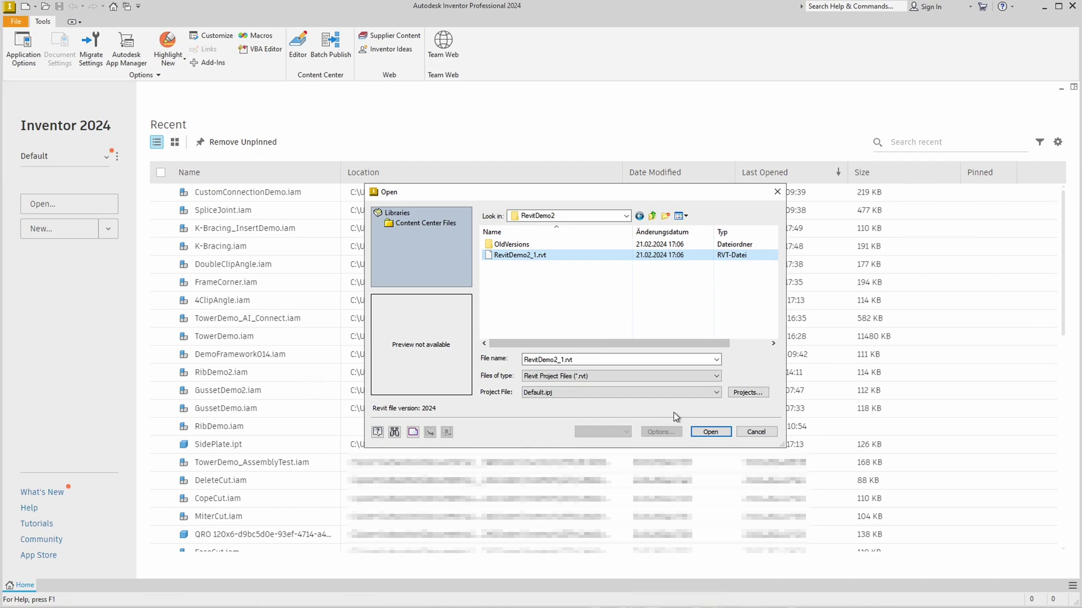
left_click(706, 432)
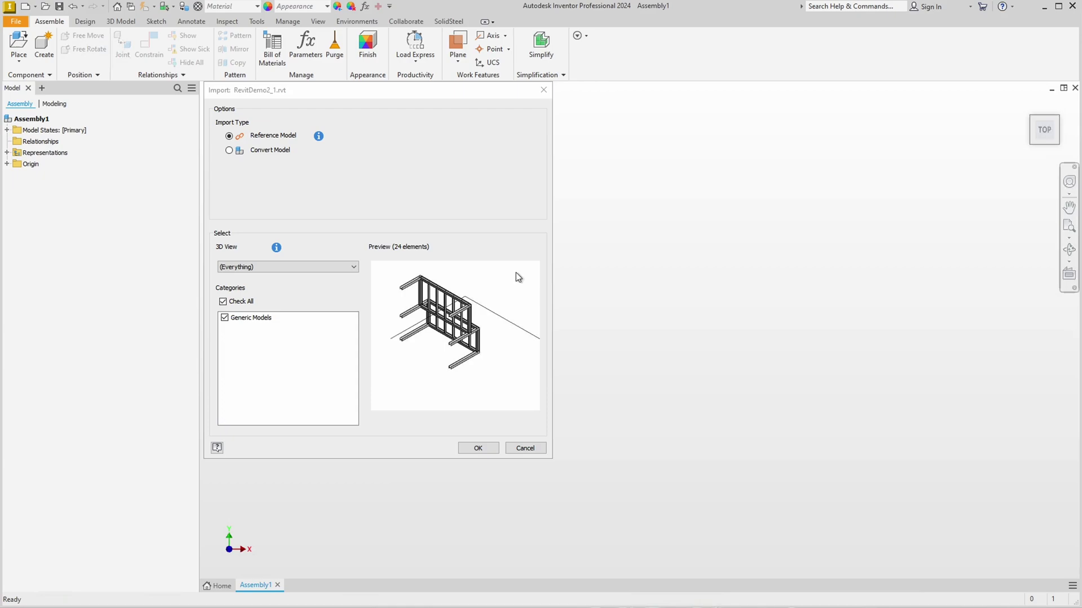
Step: Import RevitDemo2_1.rvt as a converted model, creating the RevitDemo2_1.iam assembly
left_click(229, 151)
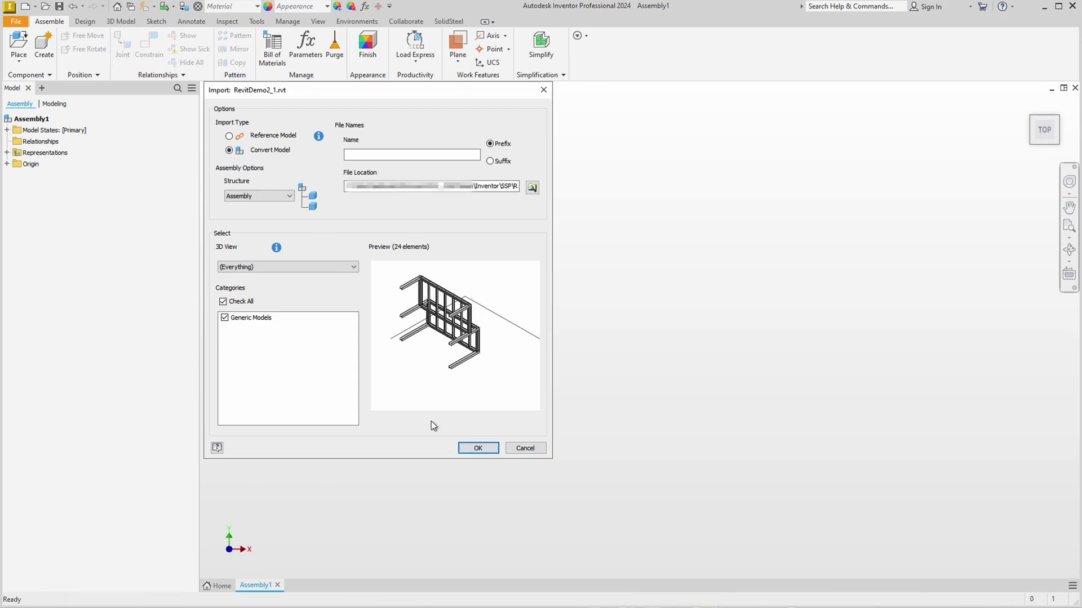
left_click(462, 448)
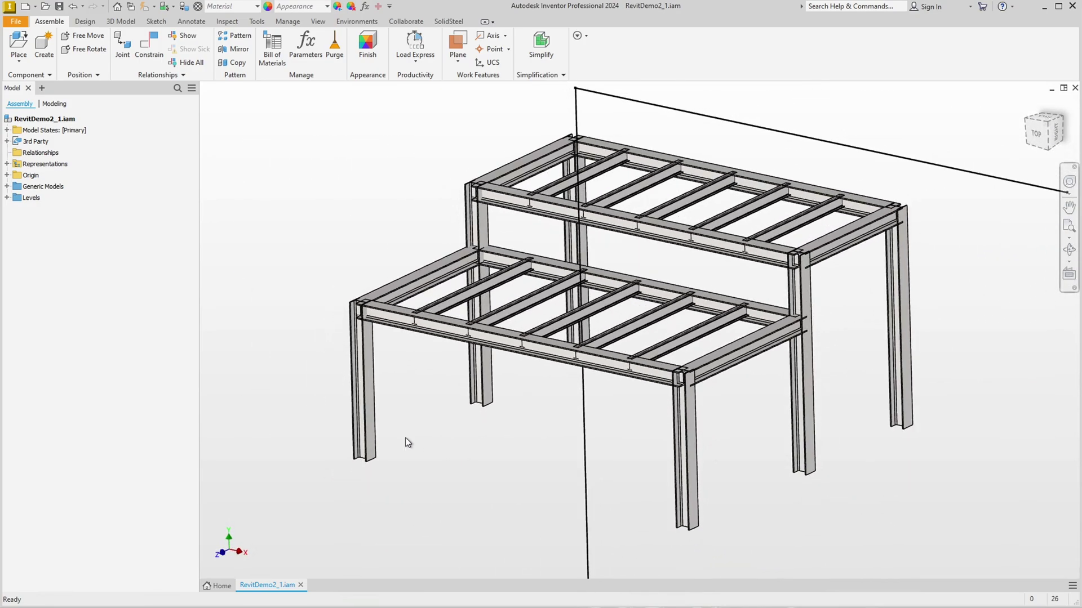
Step: Inspect the HEB and IPE members under Generic Models, collapse the group, and switch to SolidSteel
left_click(7, 187)
left_click(16, 198)
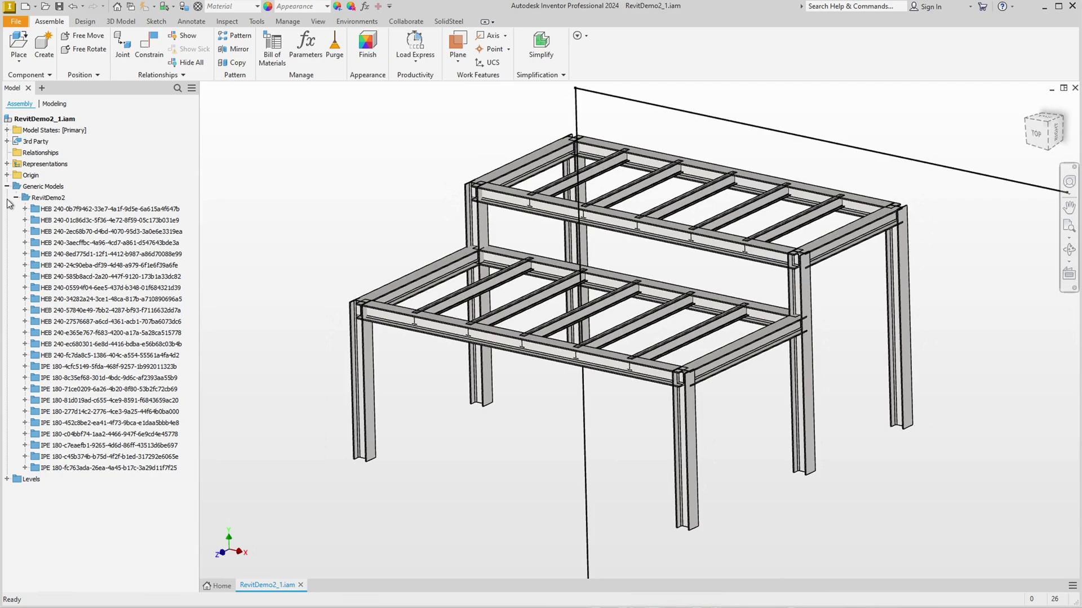
left_click(7, 186)
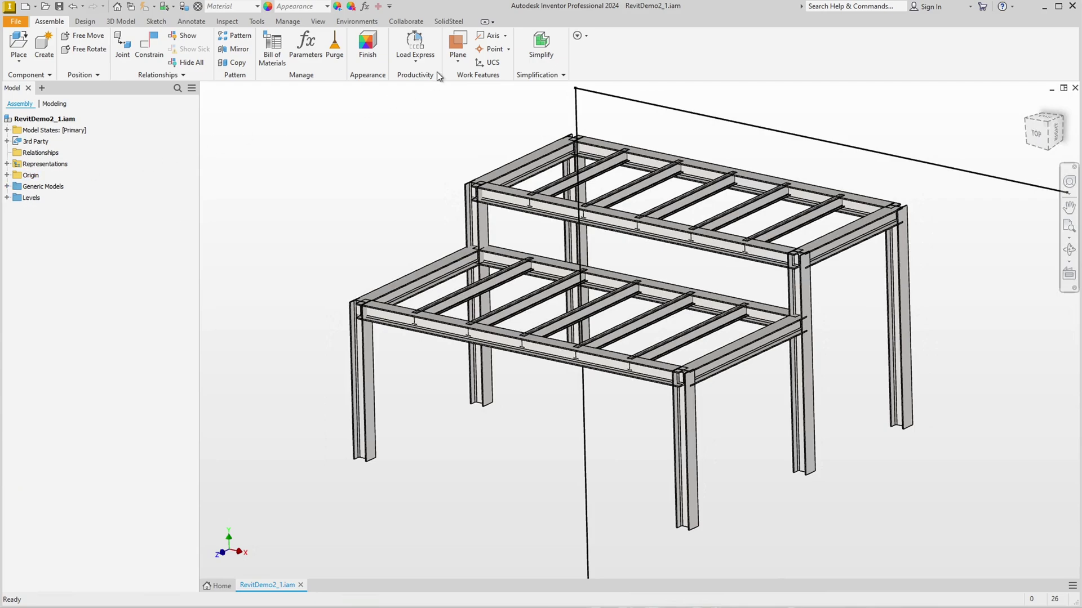
left_click(448, 22)
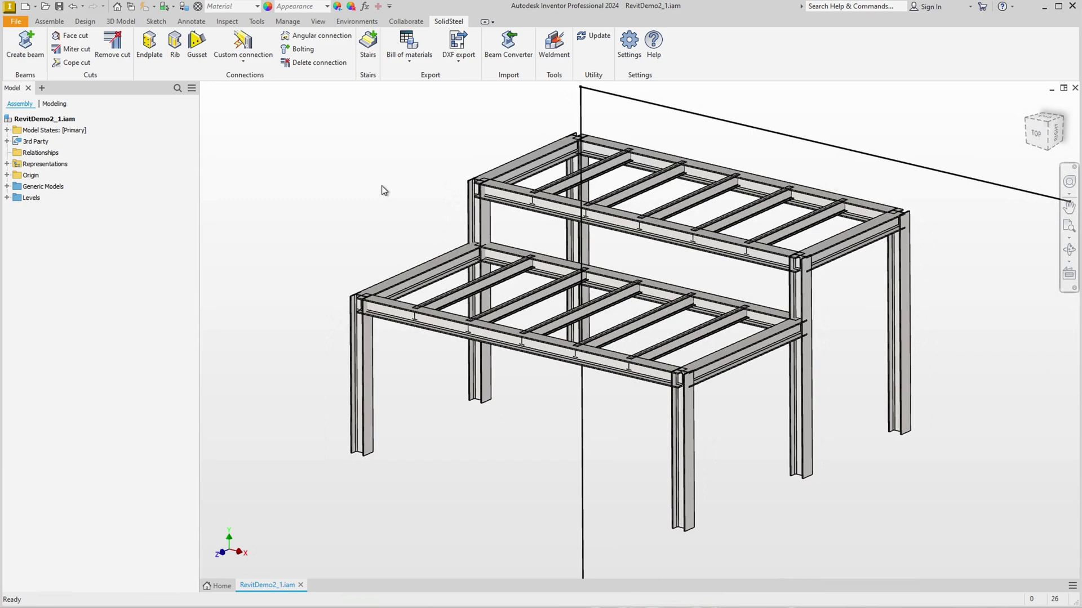
Step: In Beam Converter, select the whole frame in Assembly mode, drop Level 1, and analyse
left_click(506, 55)
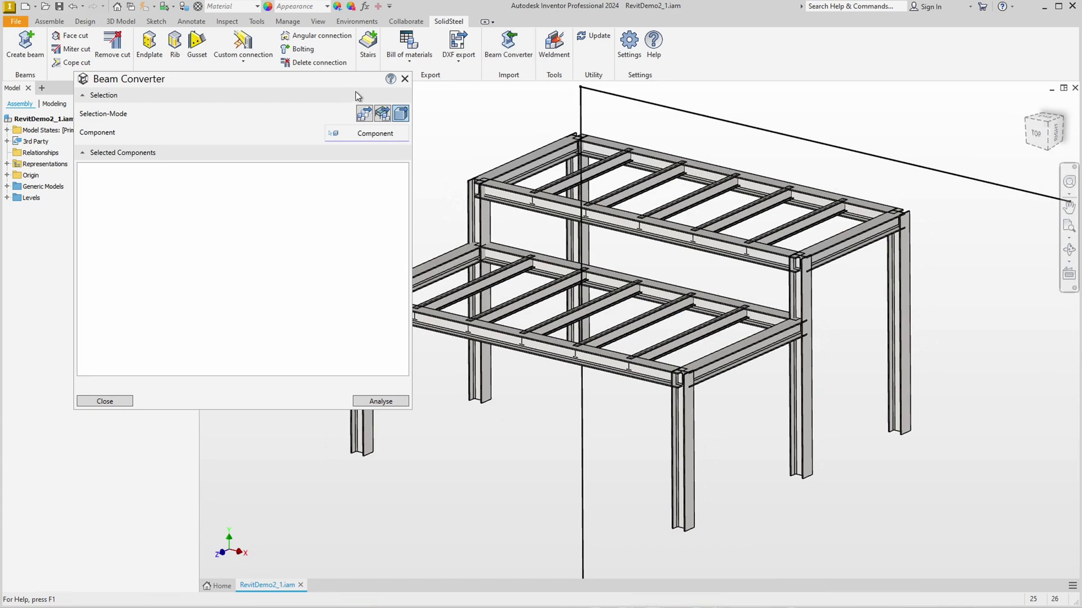
left_click(383, 115)
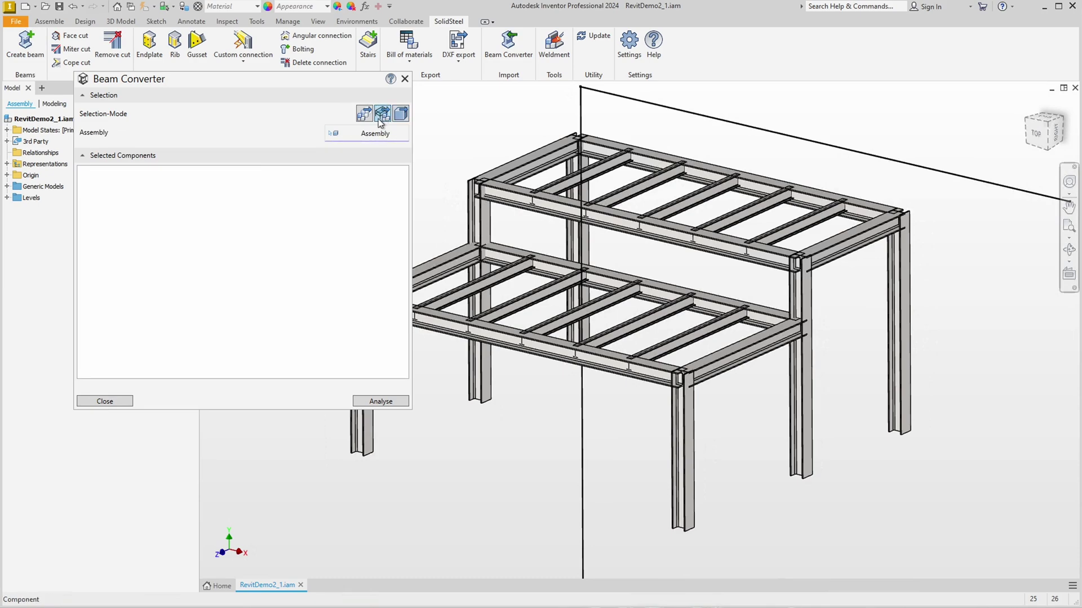
left_click(520, 190)
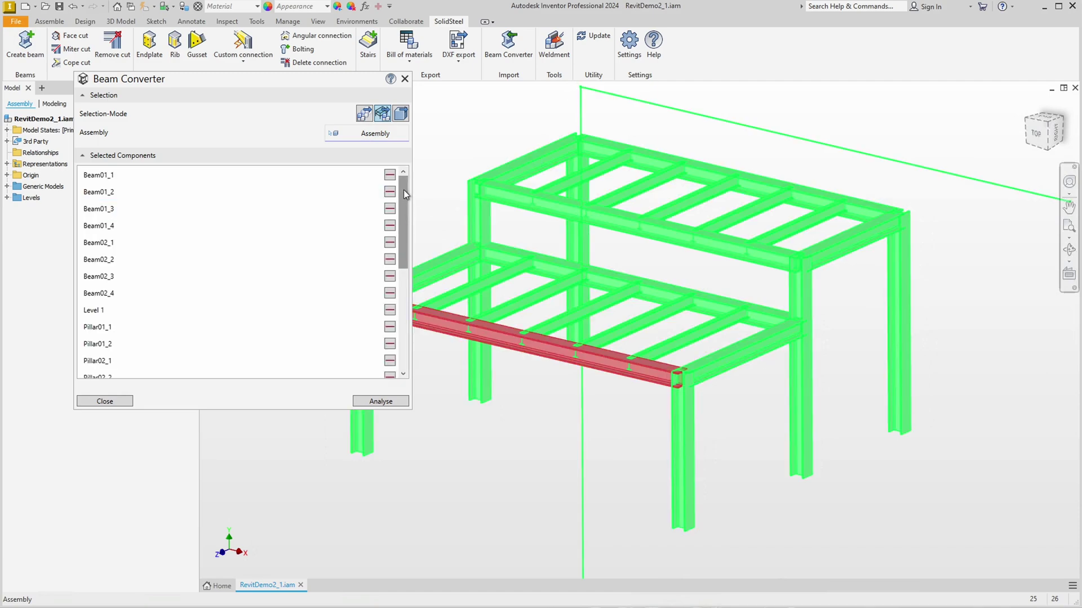
left_click_drag(403, 191, 393, 312)
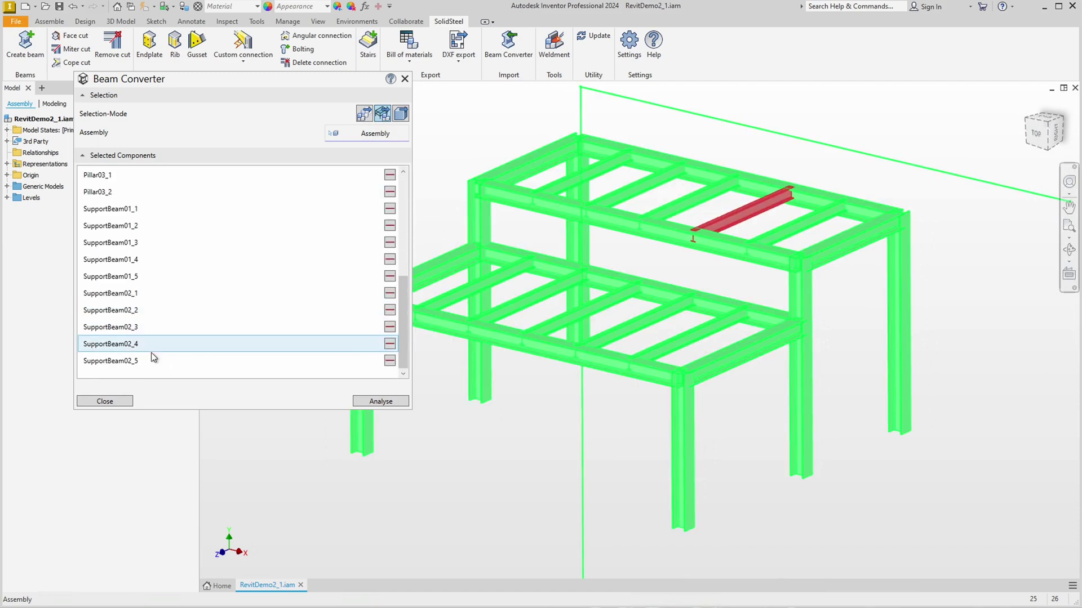
scroll(168, 219, "up", 3)
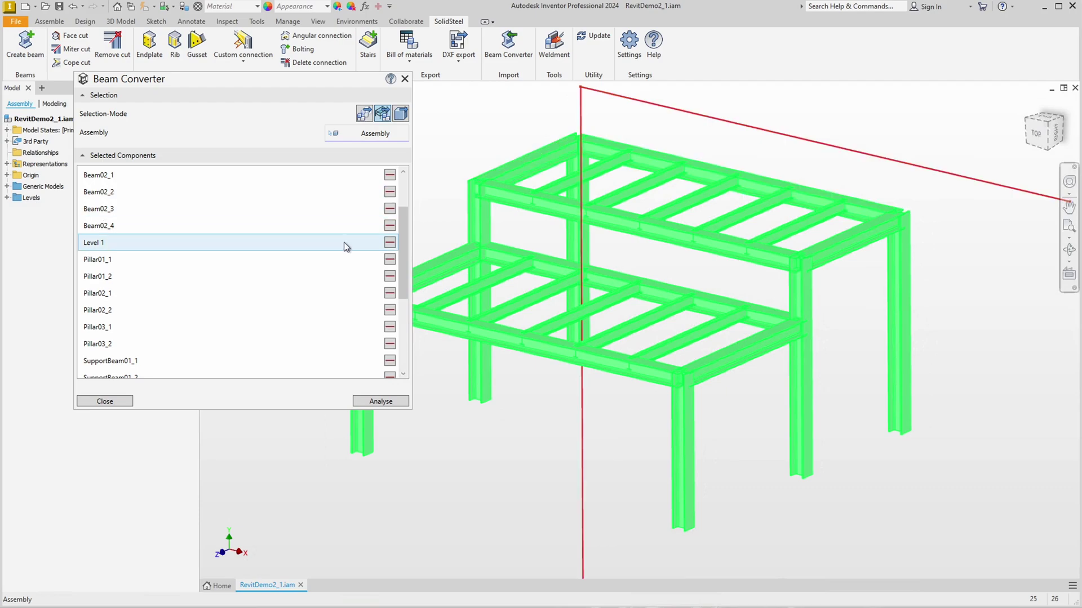
left_click(389, 242)
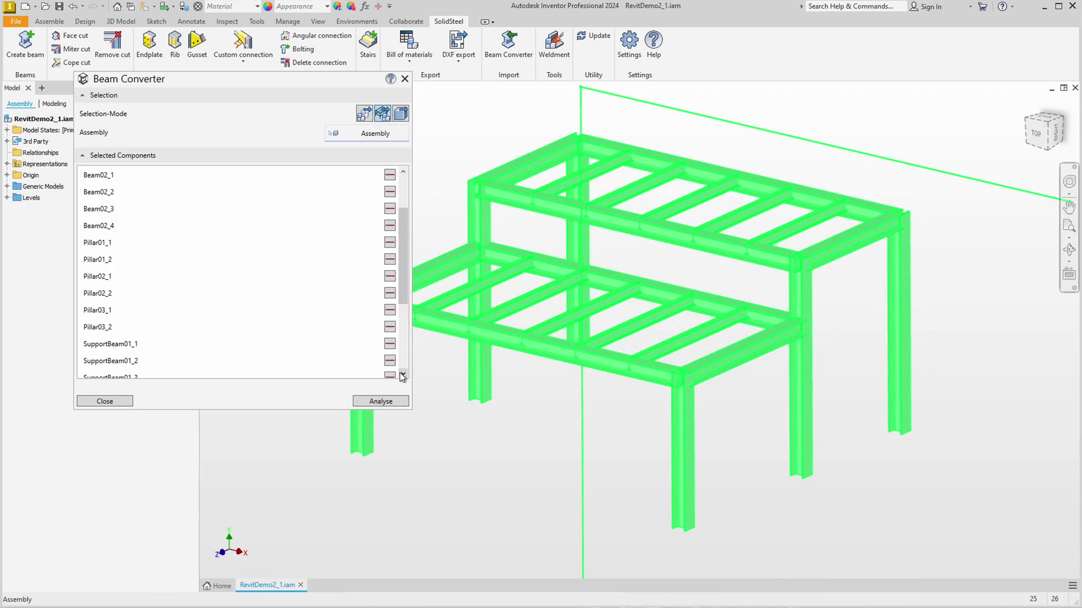
left_click(382, 402)
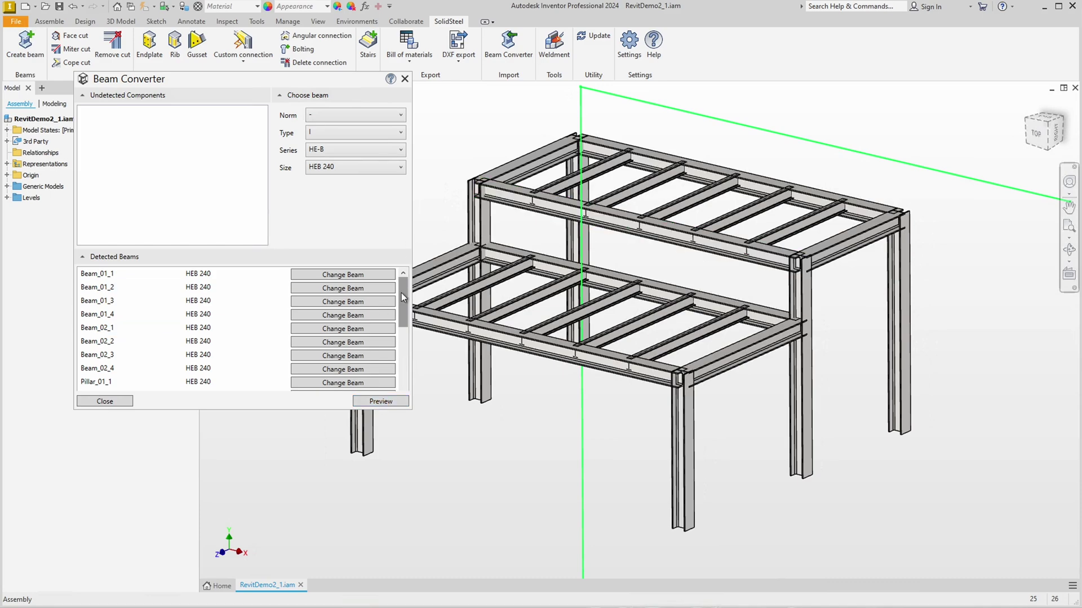
Step: Review the detected HEB 240 and IPE 180 members, then preview their conversion
mouse_move(401, 293)
left_mouse_down()
mouse_move(399, 356)
mouse_move(397, 297)
left_mouse_up()
scroll(202, 332, "down", 5)
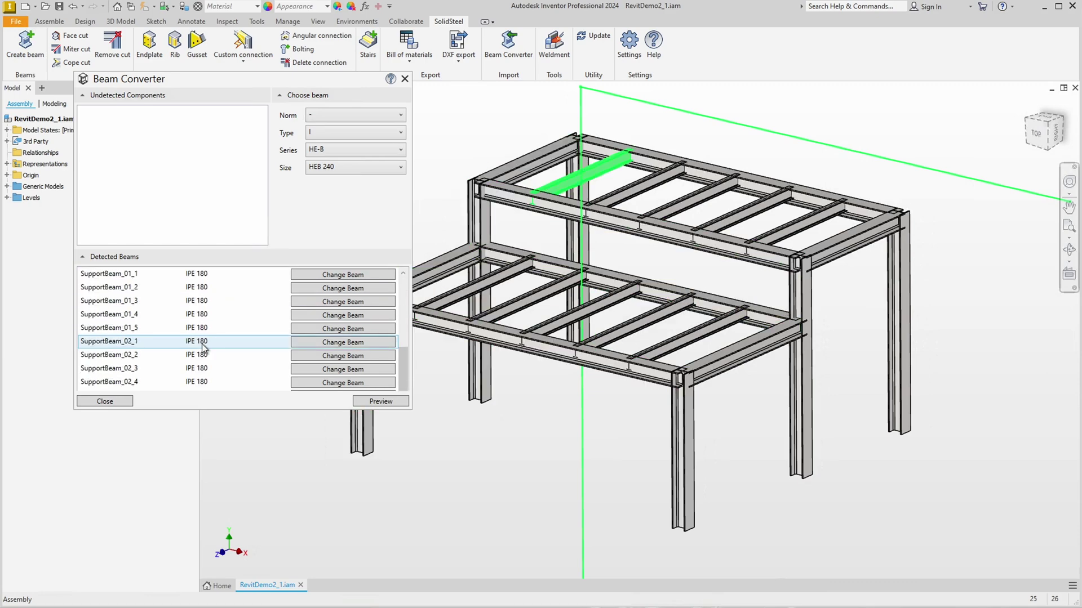
scroll(201, 344, "up", 5)
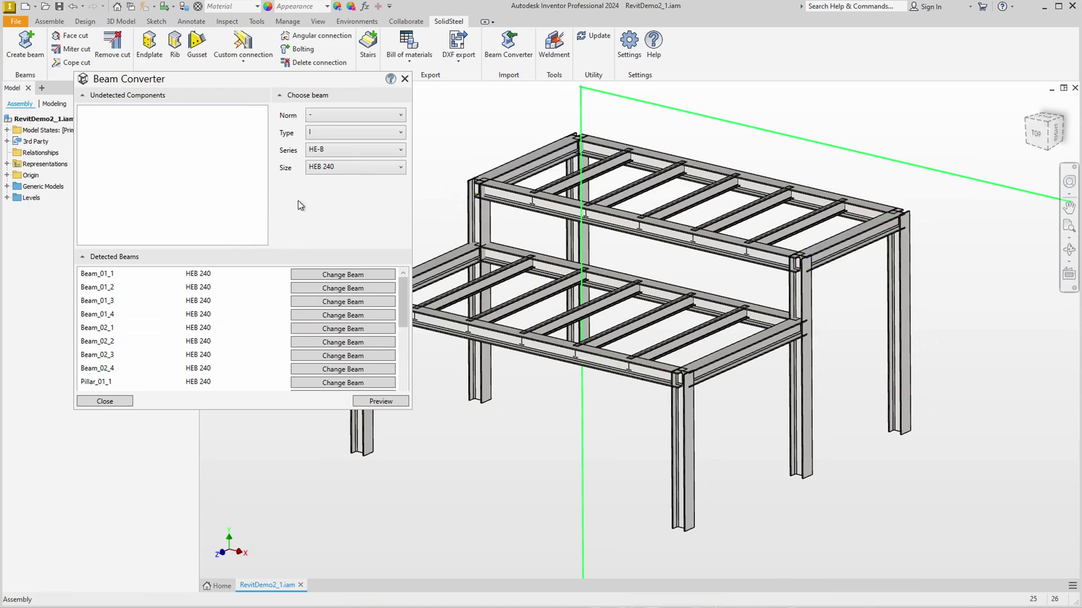
left_click(386, 402)
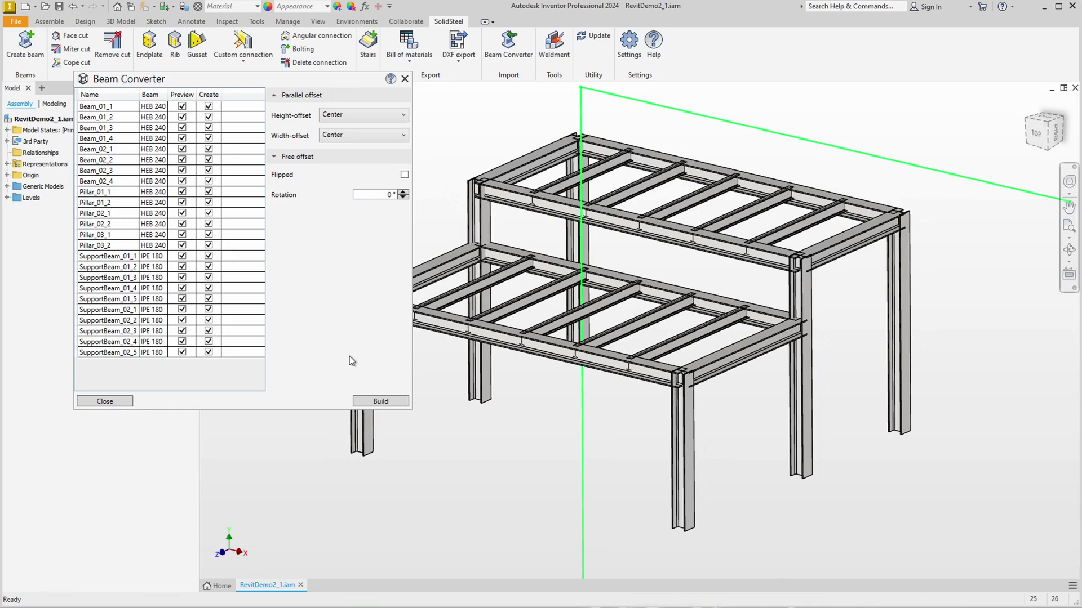
Step: Set Pillar_01_1 rotation to 90° and build the HEB 240 and IPE 180 beams
left_click(105, 194)
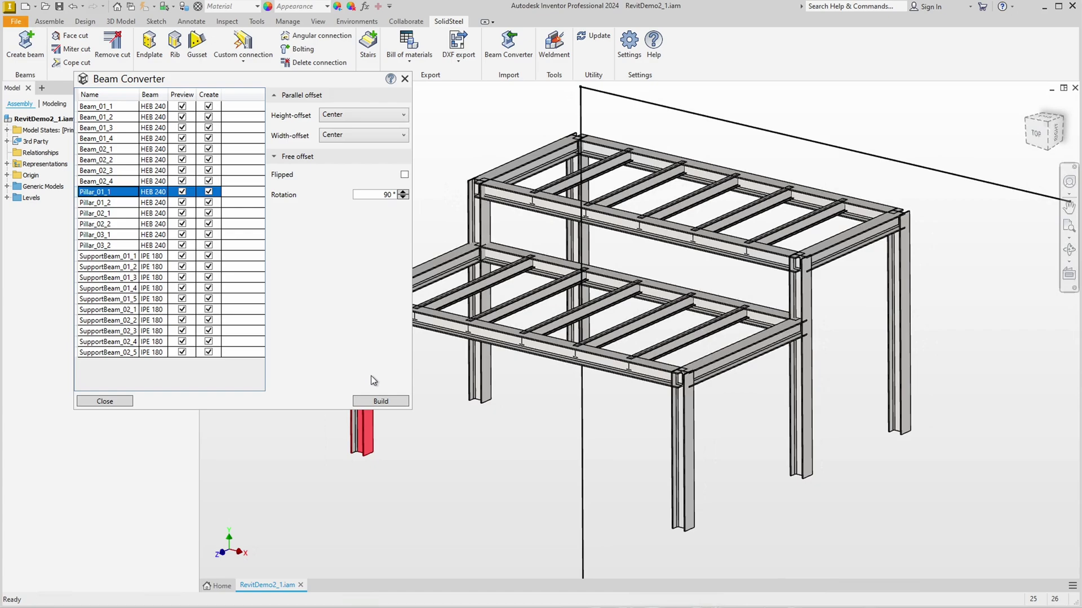
left_click(383, 401)
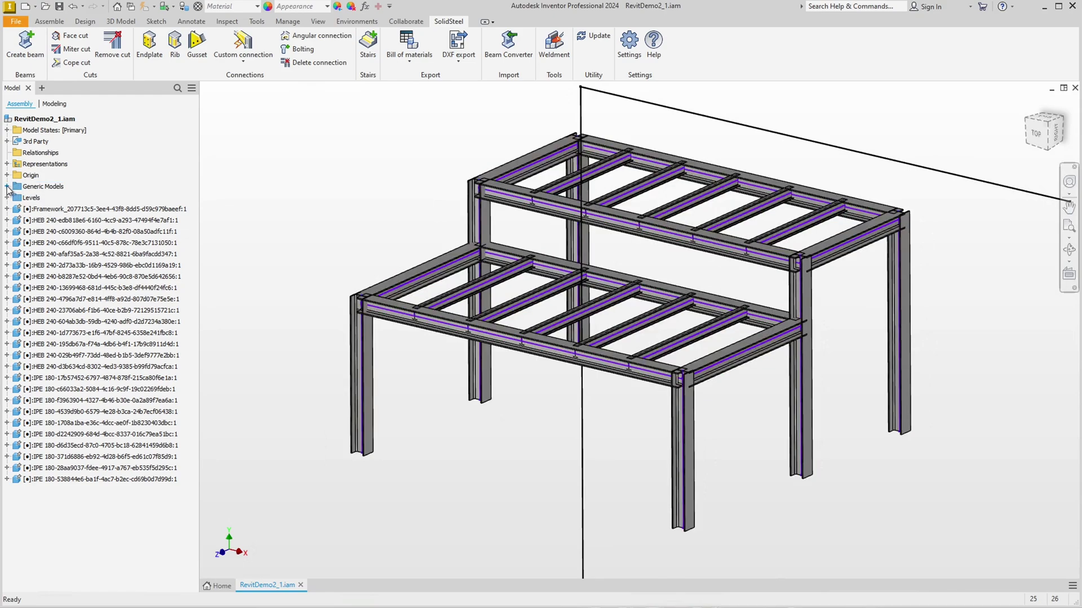
left_click(23, 188)
scroll(317, 195, "up", 5)
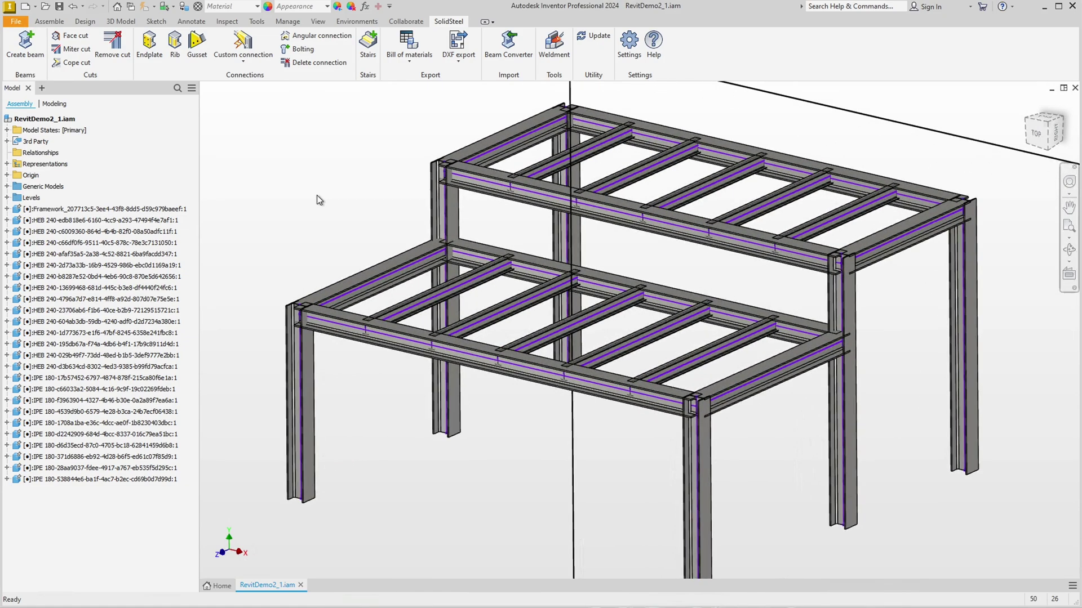
scroll(317, 195, "up", 2)
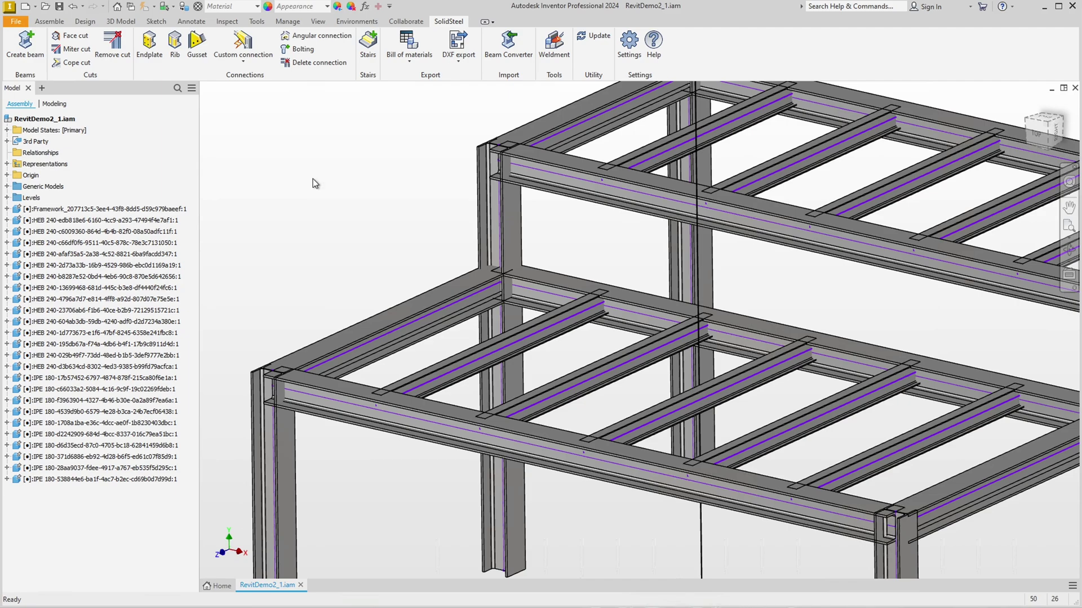
Step: Start a custom connection between the cross beam and column using HEB240_double with AI Connection enabled
left_click(244, 50)
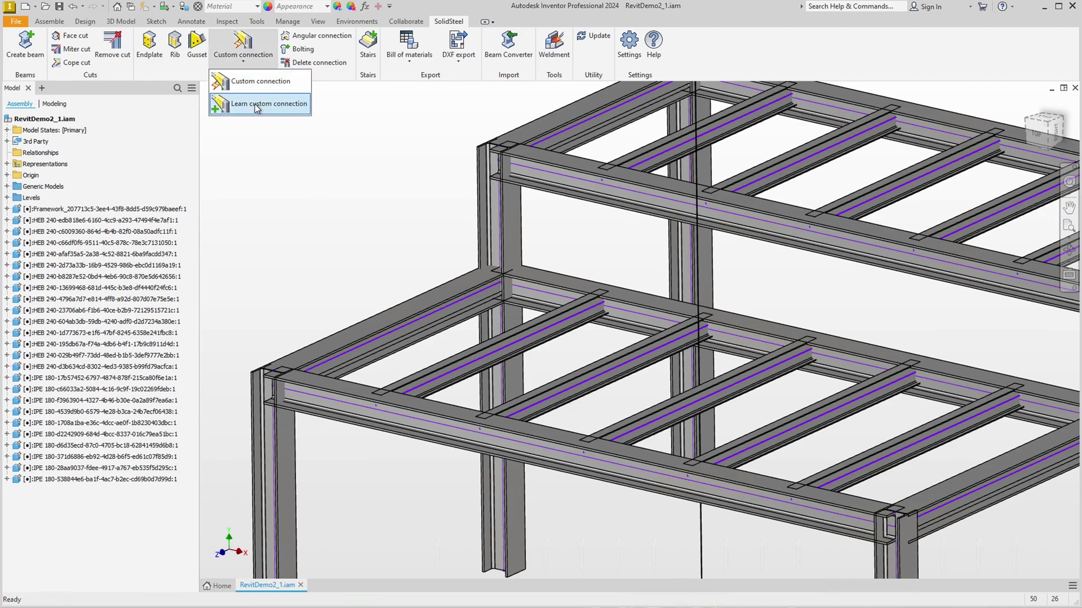
left_click(251, 101)
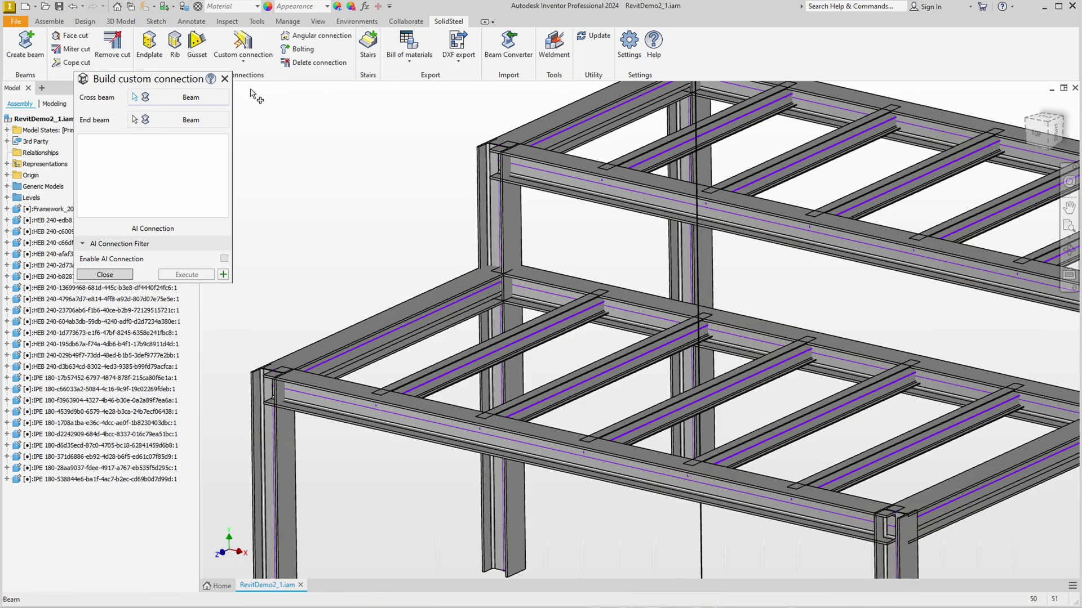
left_click(469, 297)
left_click(503, 247)
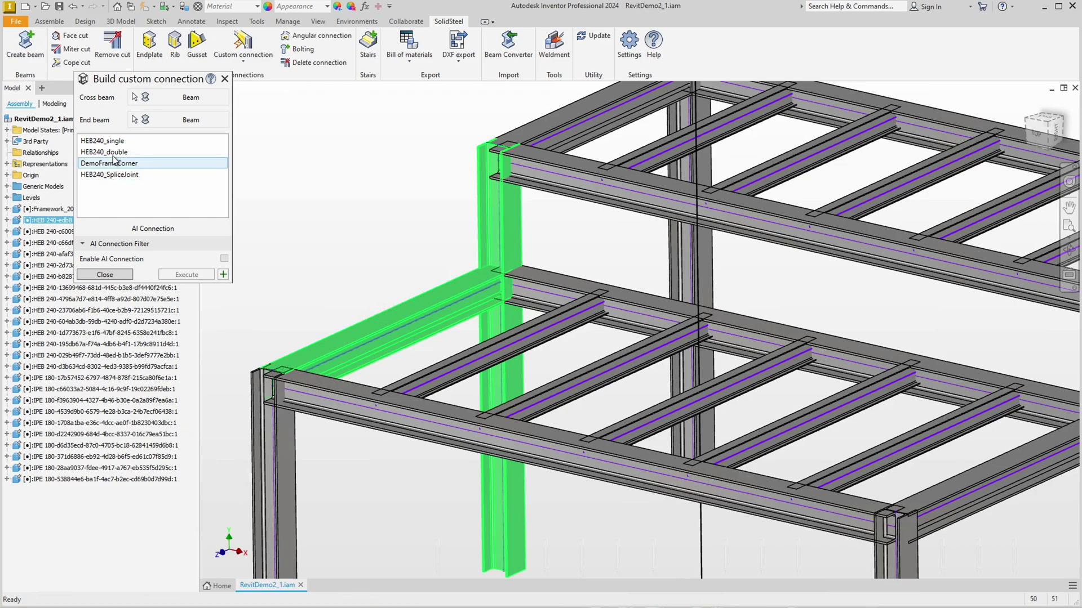
left_click(158, 151)
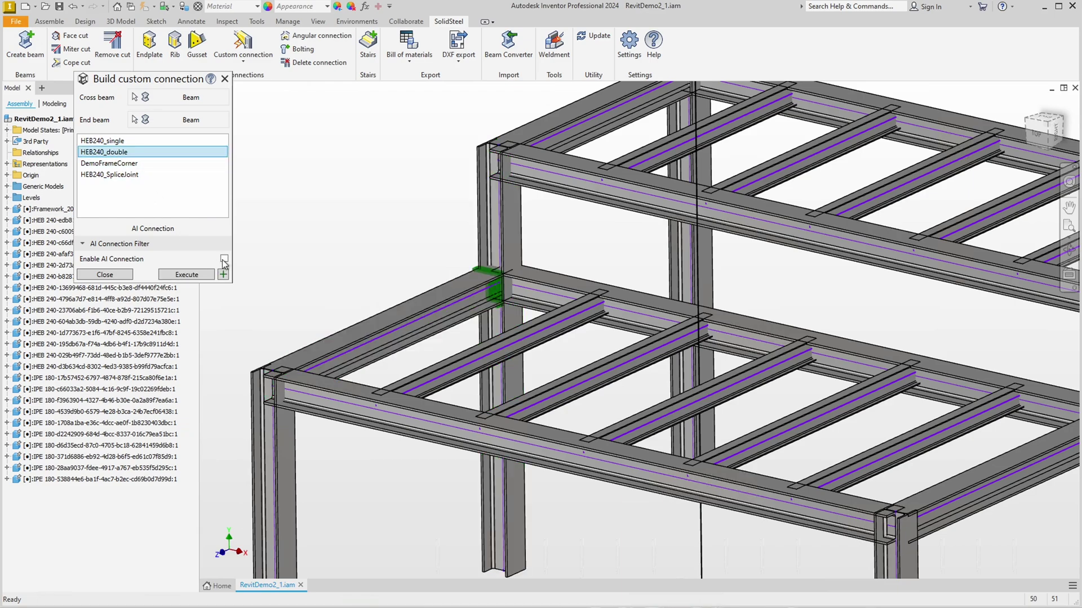
left_click(224, 258)
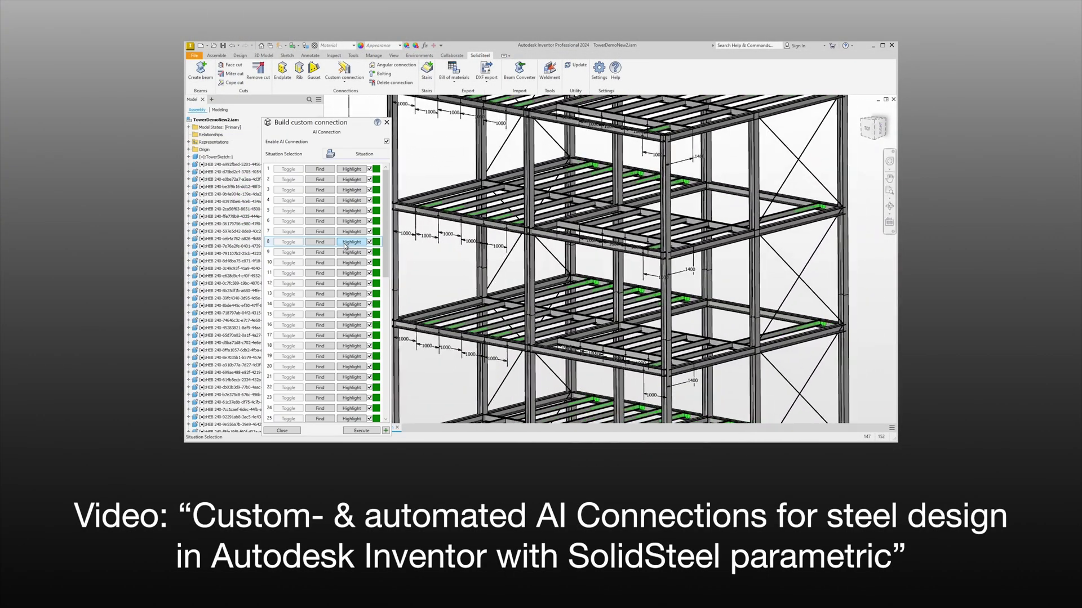
Step: Batch-build HEB240_double at all seven found situations, then close the connection builder
left_click_drag(386, 238, 389, 378)
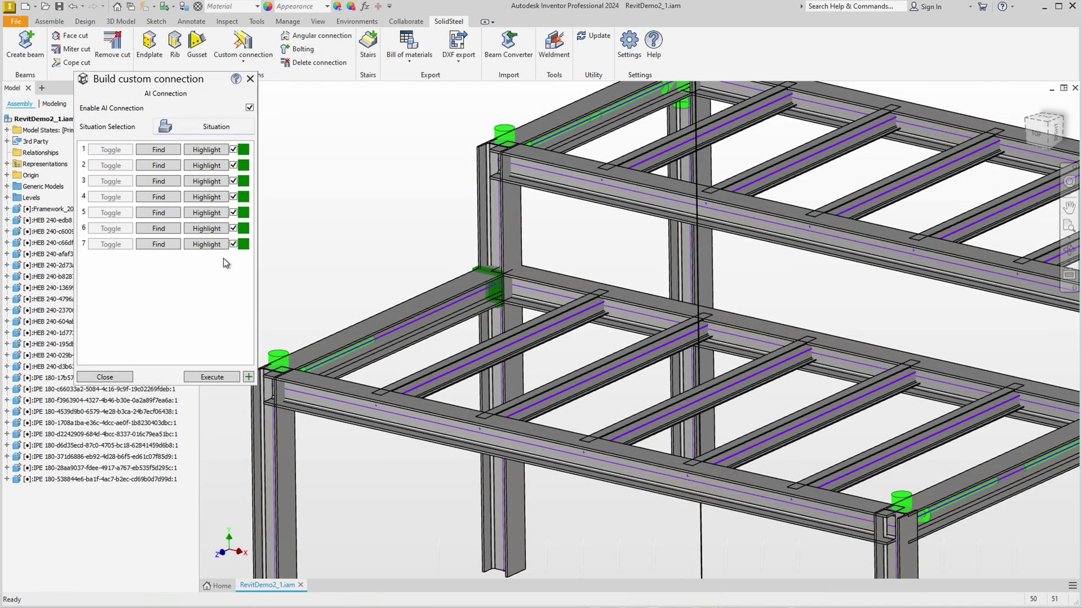
scroll(332, 223, "down", 3)
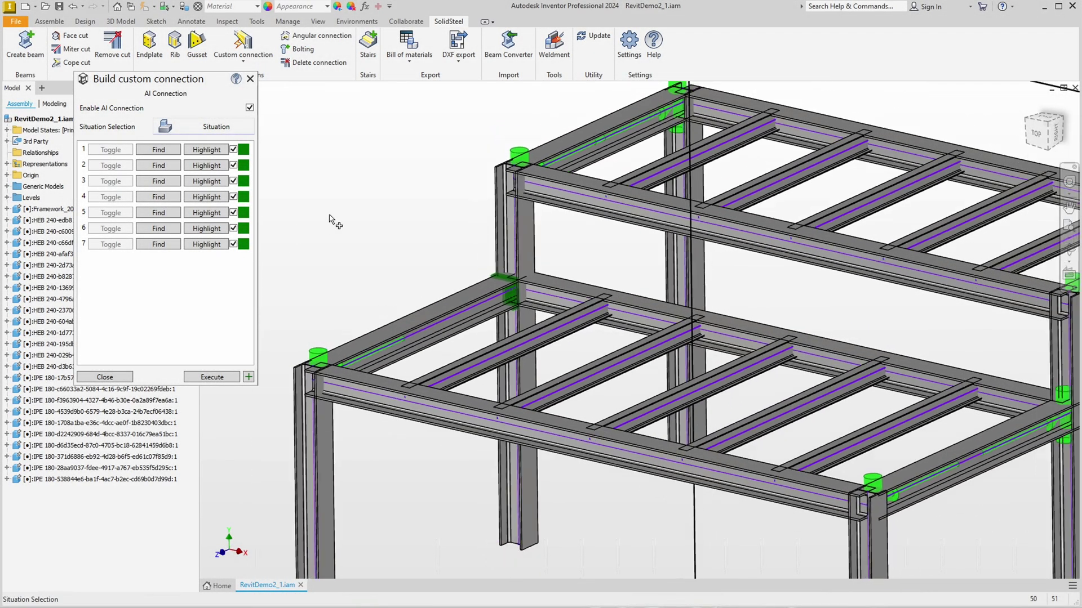
scroll(332, 222, "down", 3)
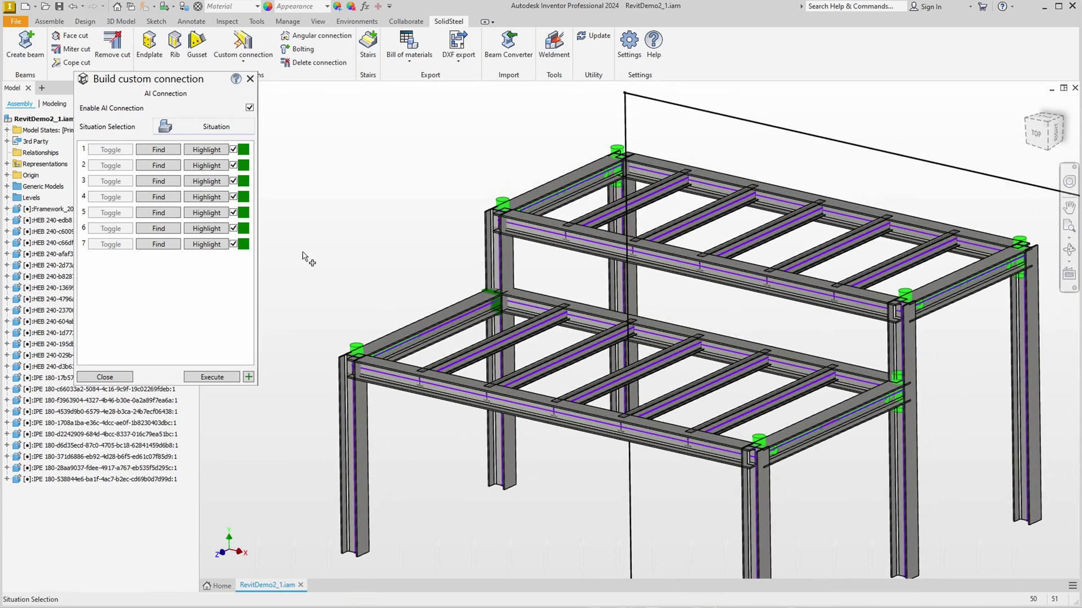
left_click(249, 377)
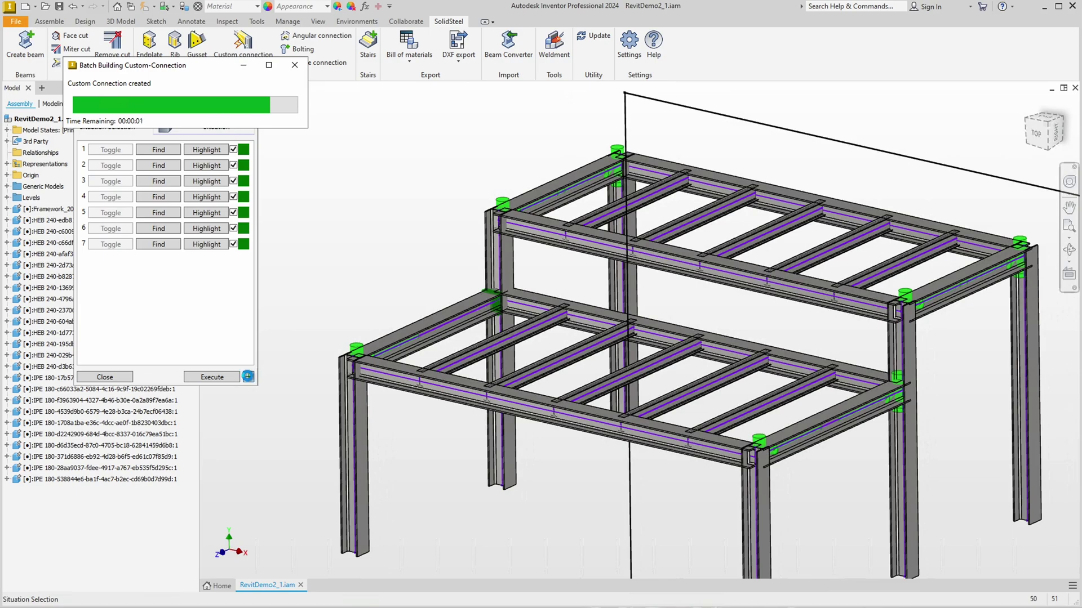
left_click(250, 79)
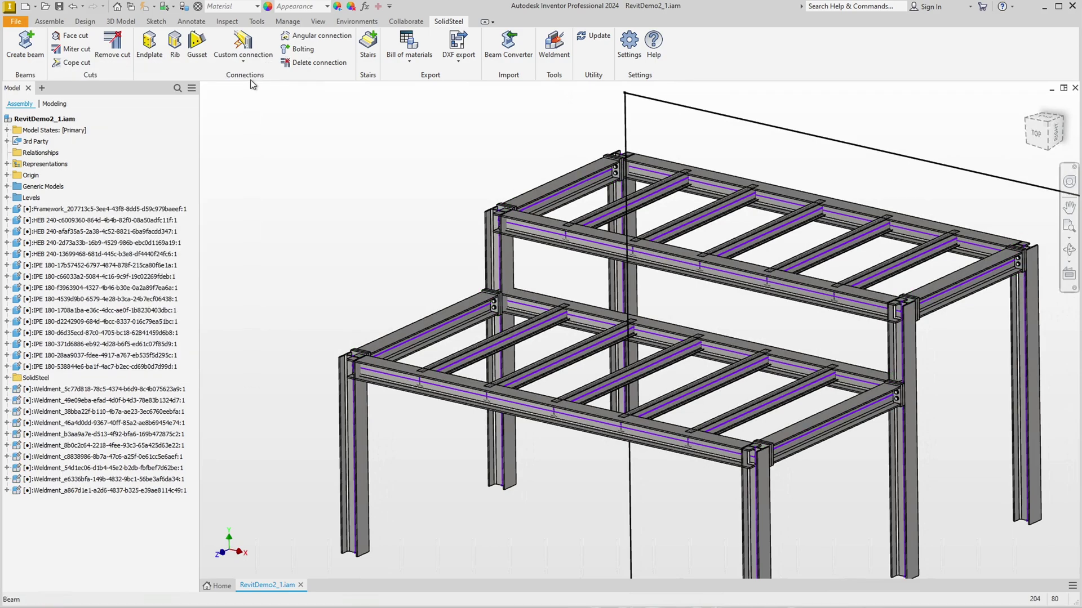
Step: Create a DemoFrameCorner connection between the lower front beam and left front column with AI search enabled
left_click(244, 48)
left_click(239, 80)
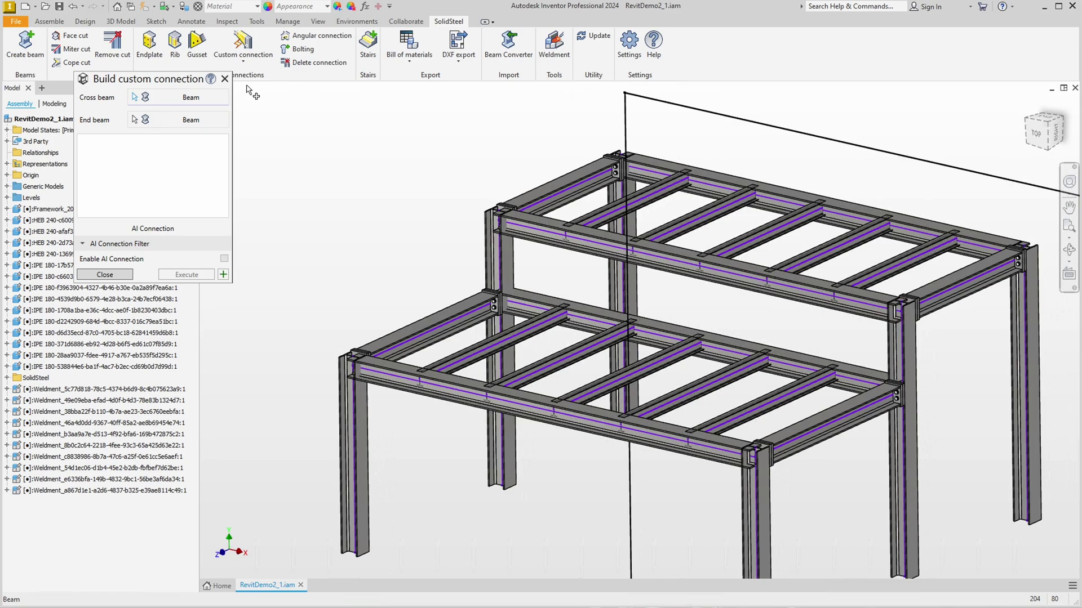
left_click(378, 375)
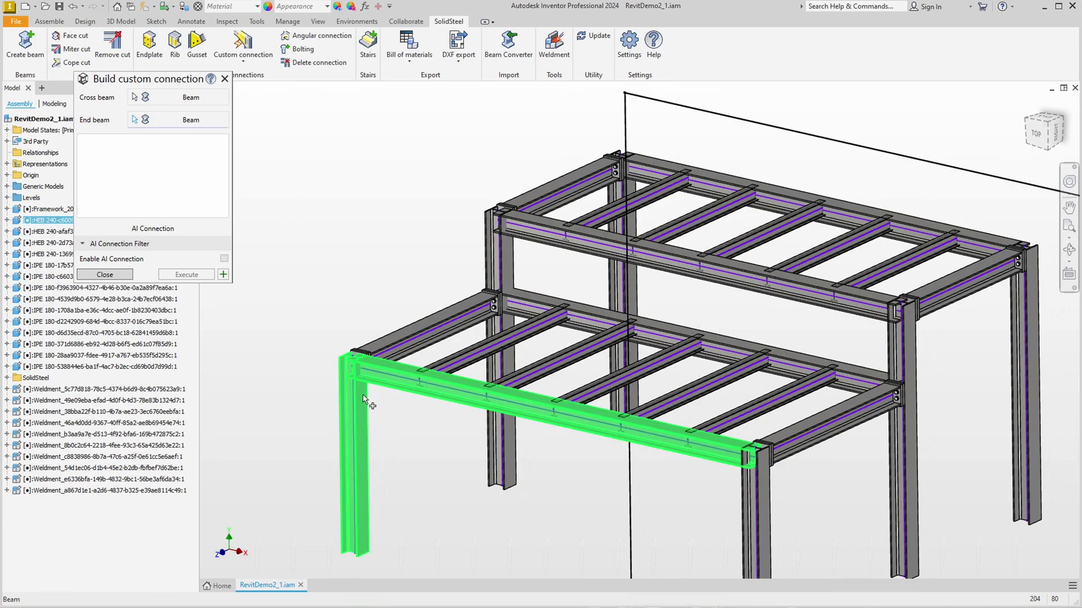
left_click(365, 401)
left_click(115, 166)
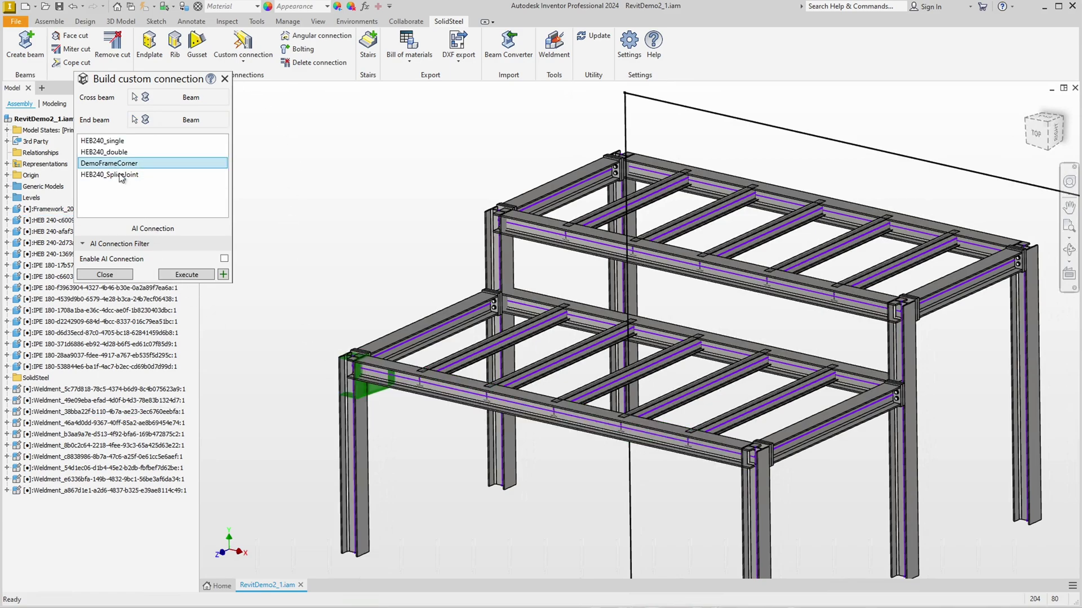
left_click(225, 259)
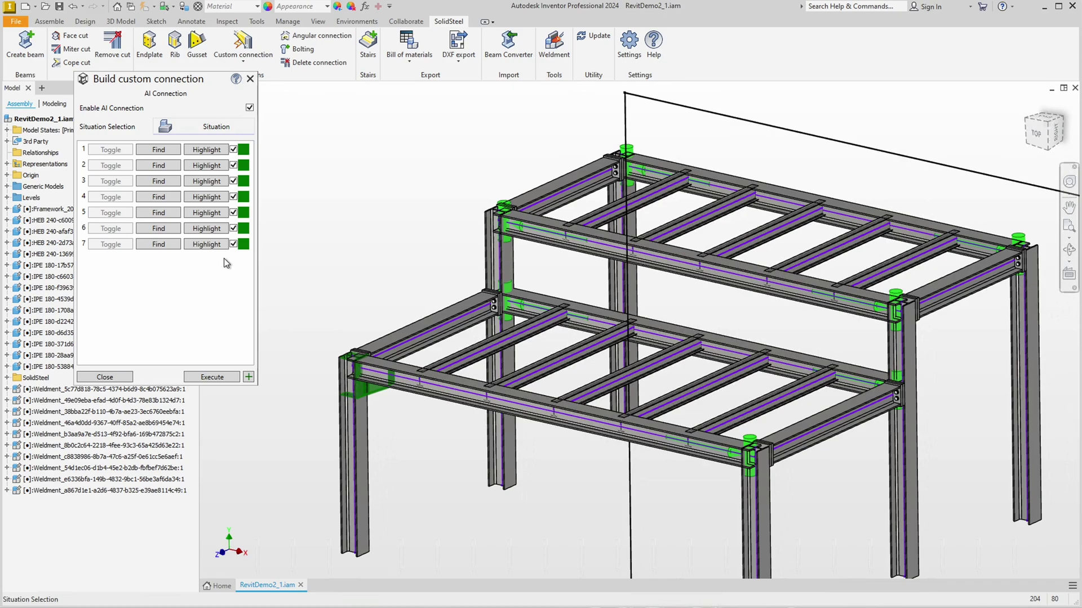
Step: Uncheck corner situations 2–5 and execute DemoFrameCorner at the remaining corners
left_click(511, 224)
left_click(509, 306)
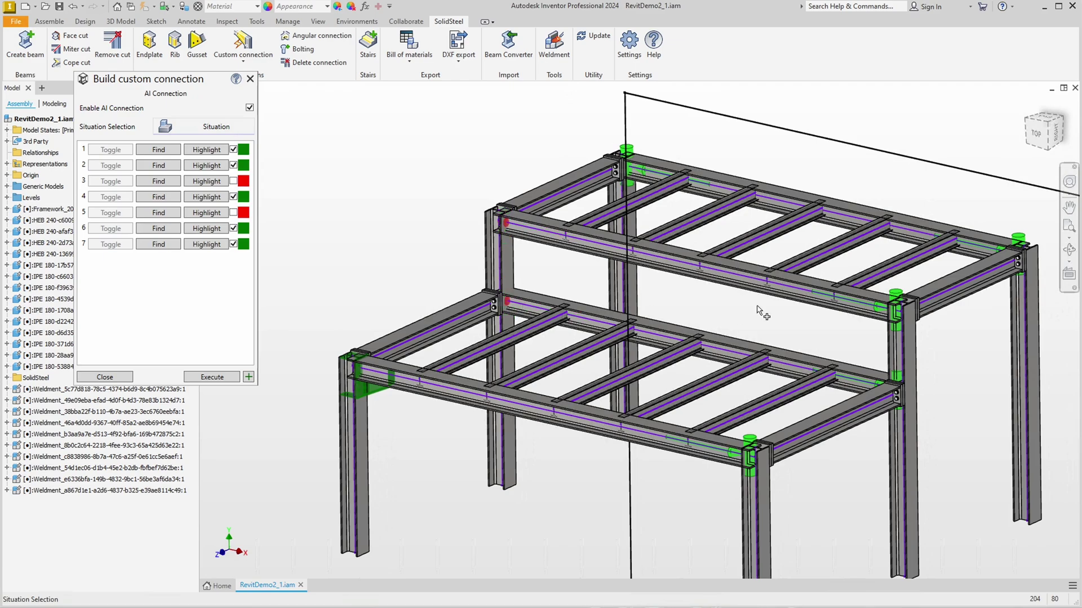
left_click(893, 311)
left_click(903, 381)
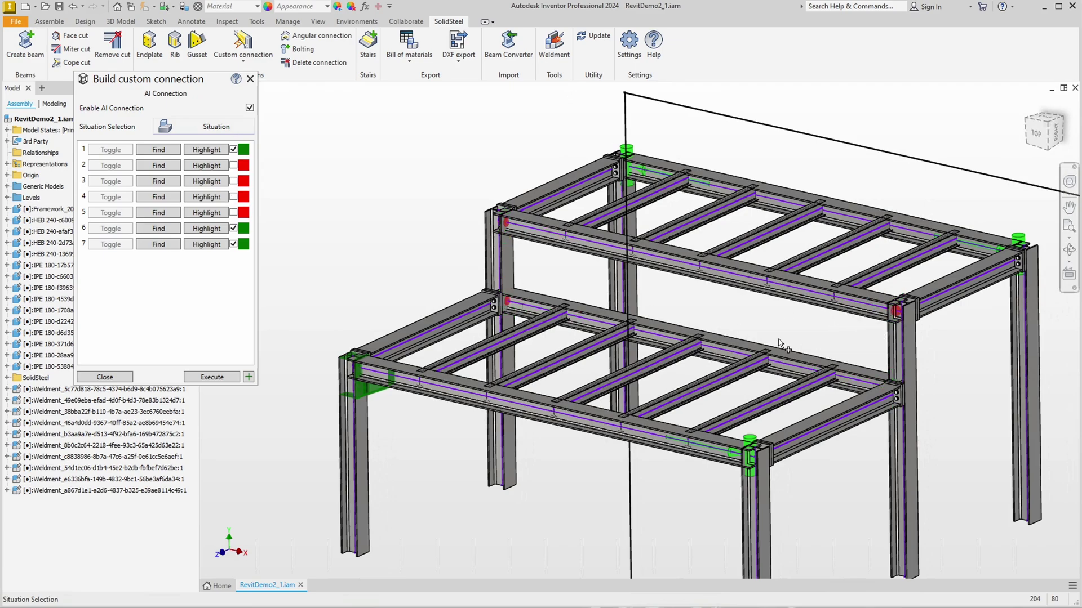
left_click(224, 378)
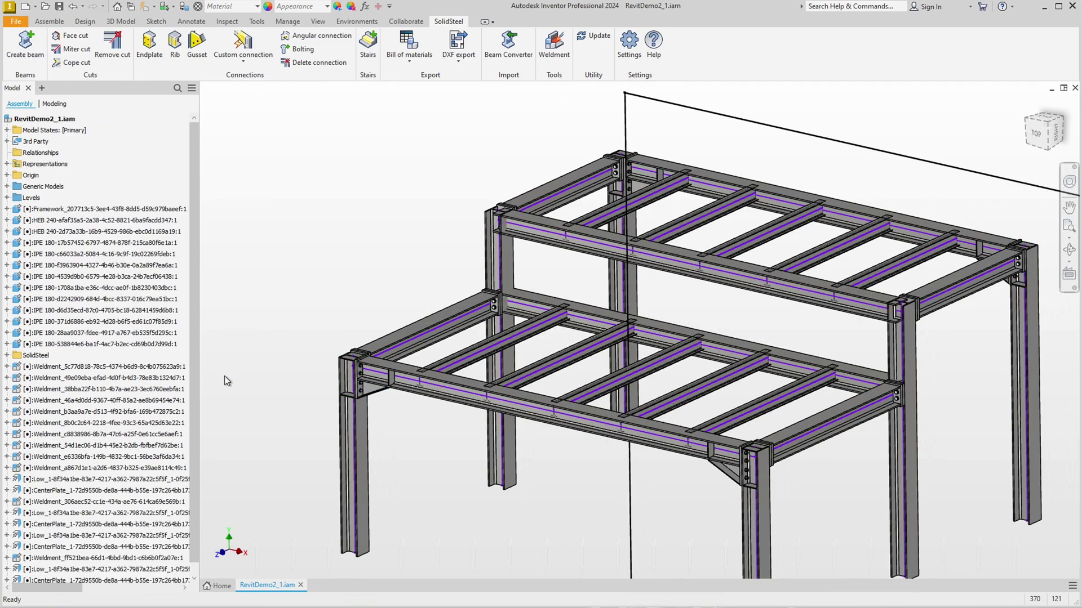
Step: Connect the lower rear beam to the left column with HEB240_single, AI-applied at all three matching locations
left_click(243, 55)
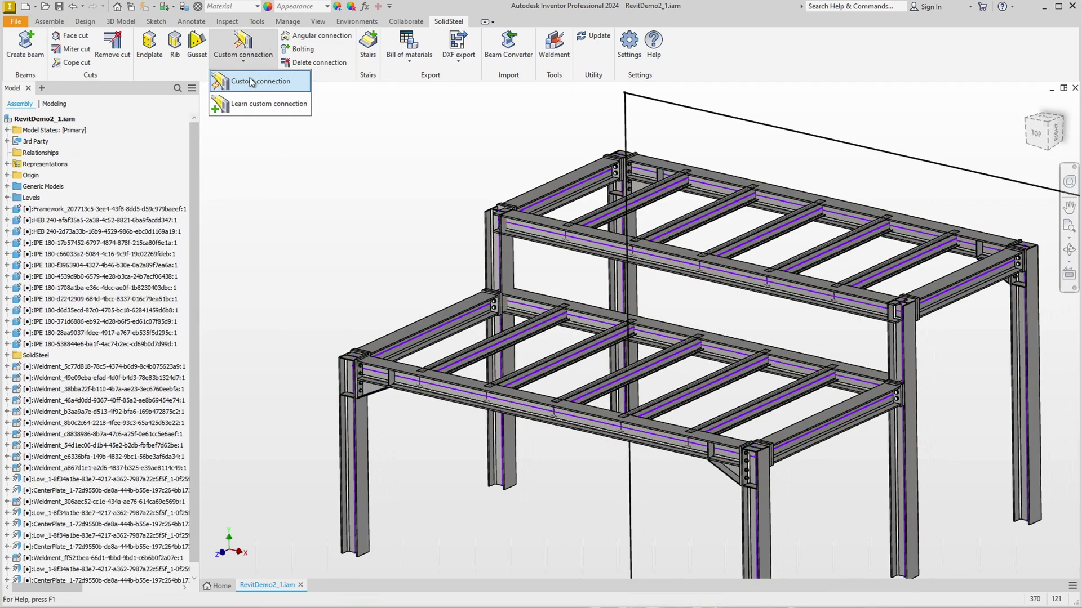
left_click(251, 82)
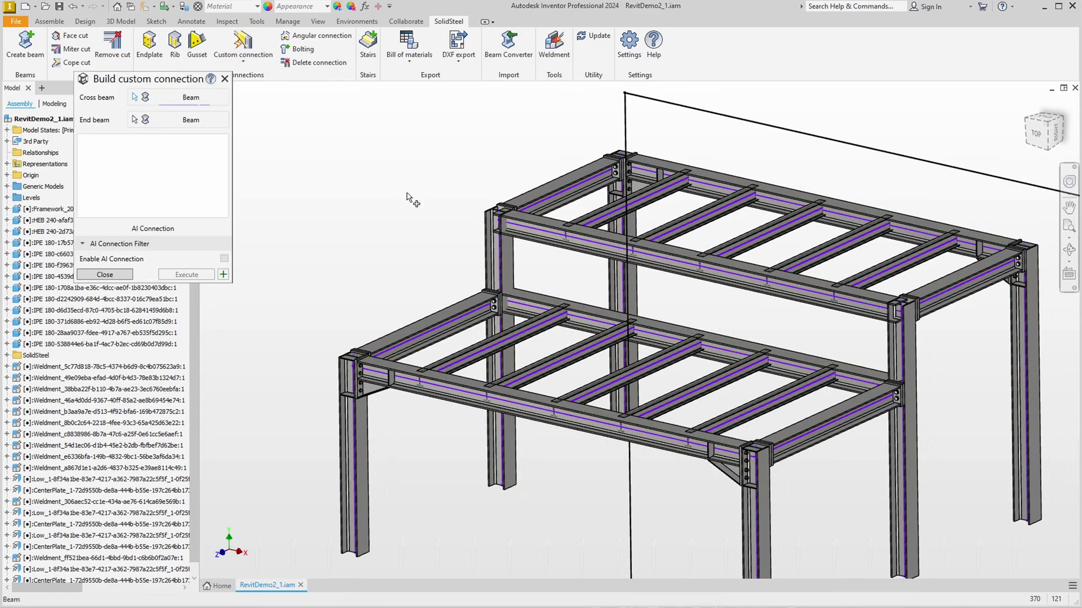
left_click(525, 301)
left_click(501, 259)
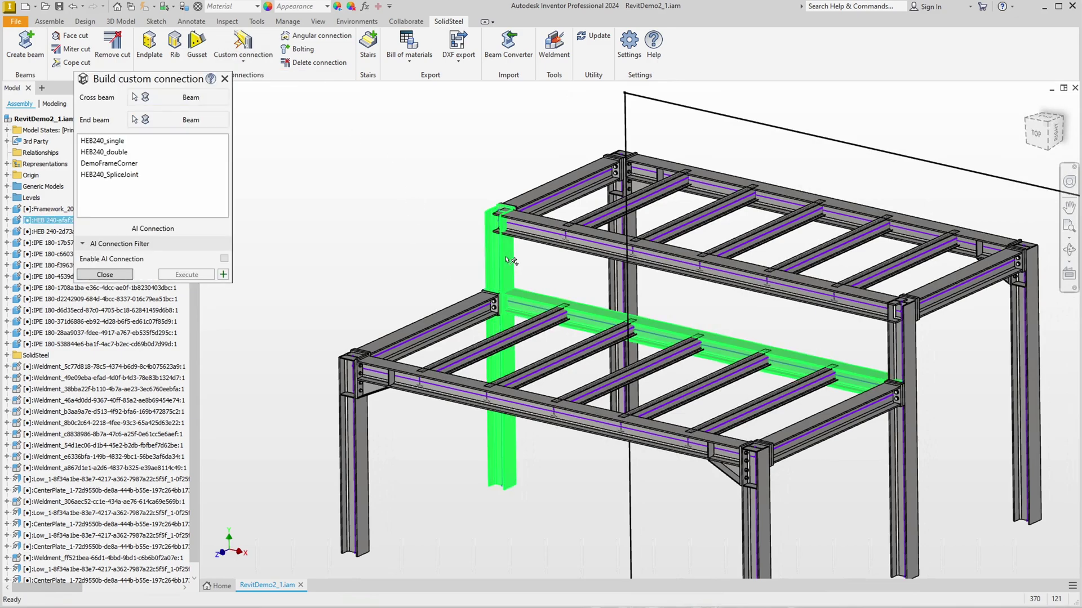
left_click(120, 142)
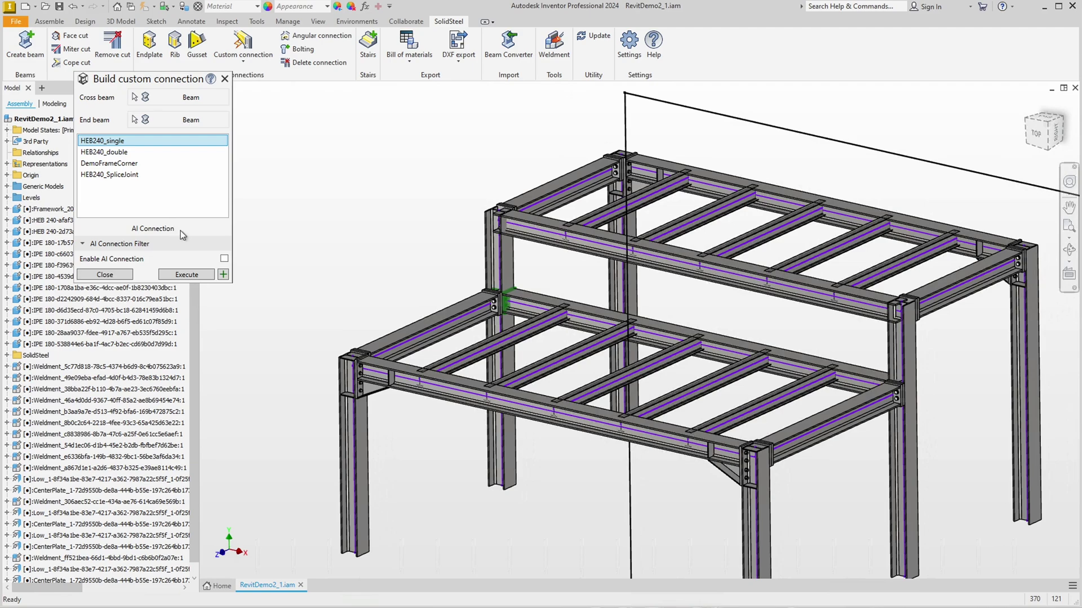
left_click(224, 259)
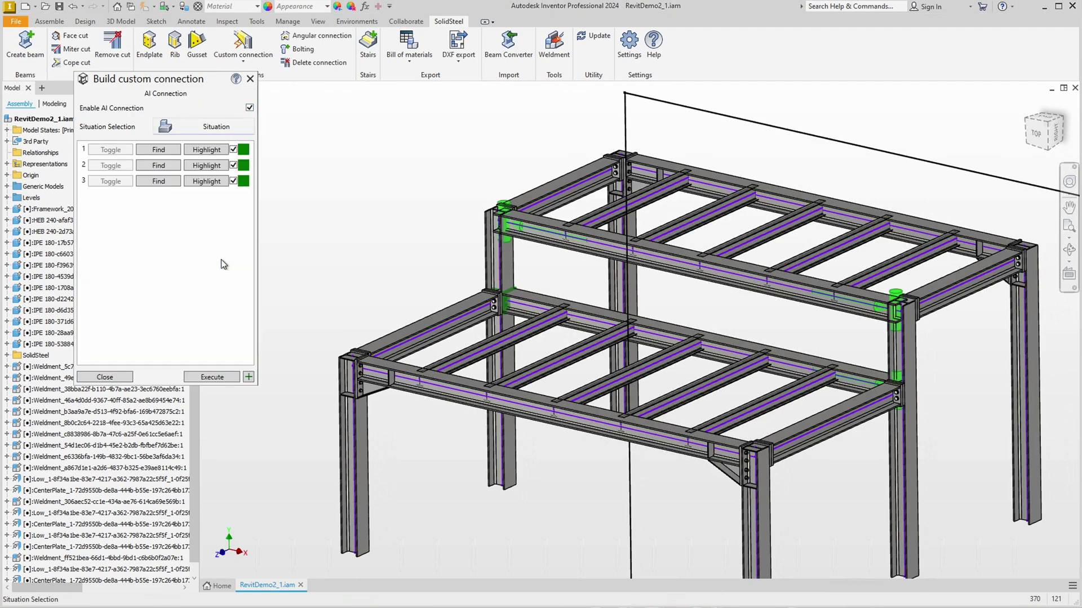
left_click(230, 377)
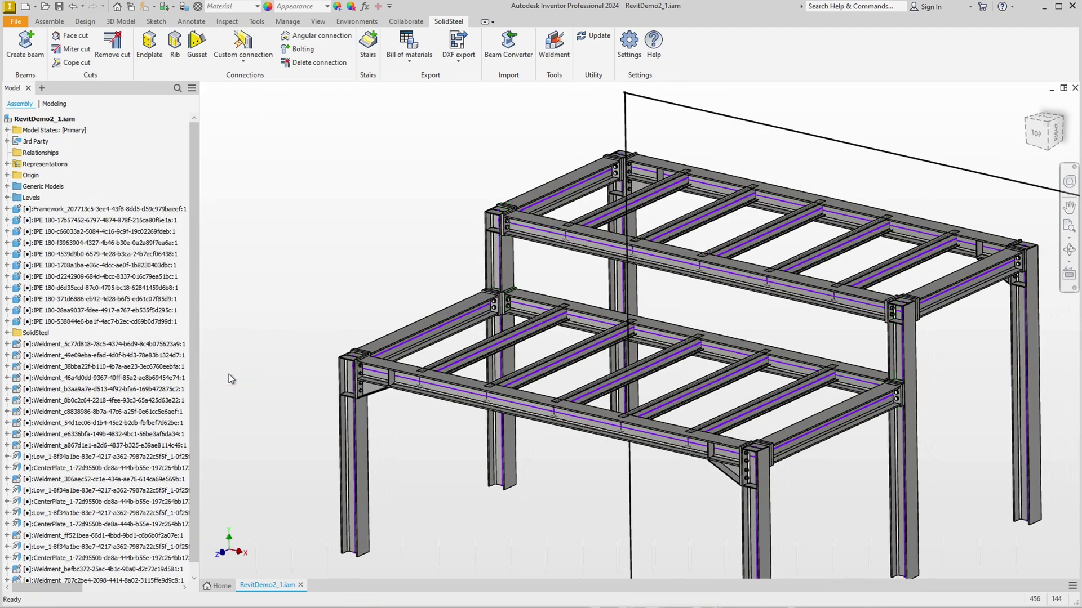
Step: Connect the joist to the lower rear main beam with DoubleClipAngle, AI-applied at all 19 joist ends
left_click(243, 62)
left_click(248, 76)
left_click(558, 325)
left_click(541, 312)
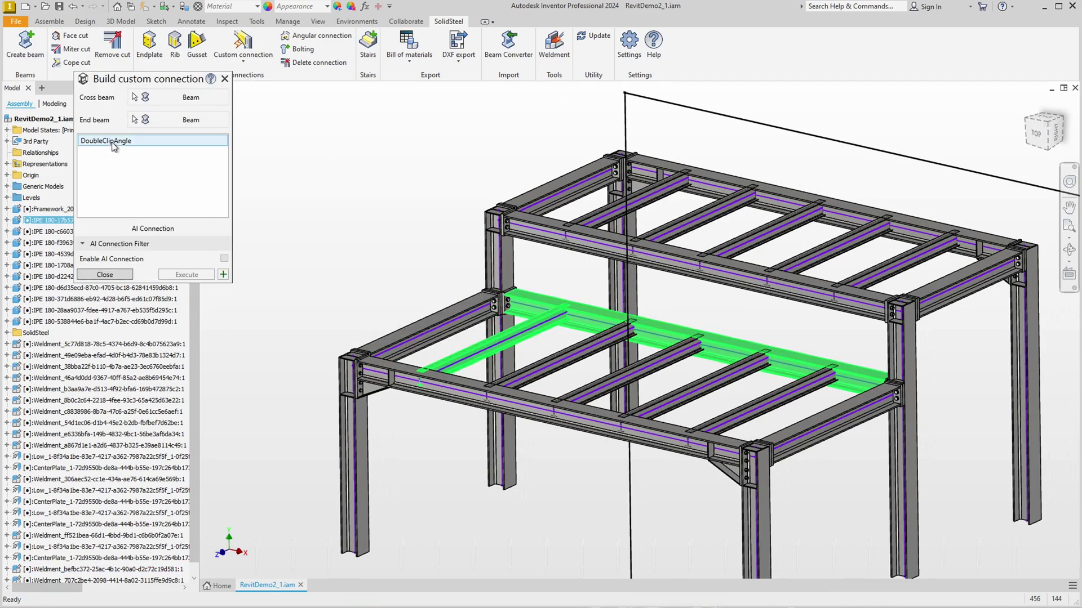
left_click(112, 142)
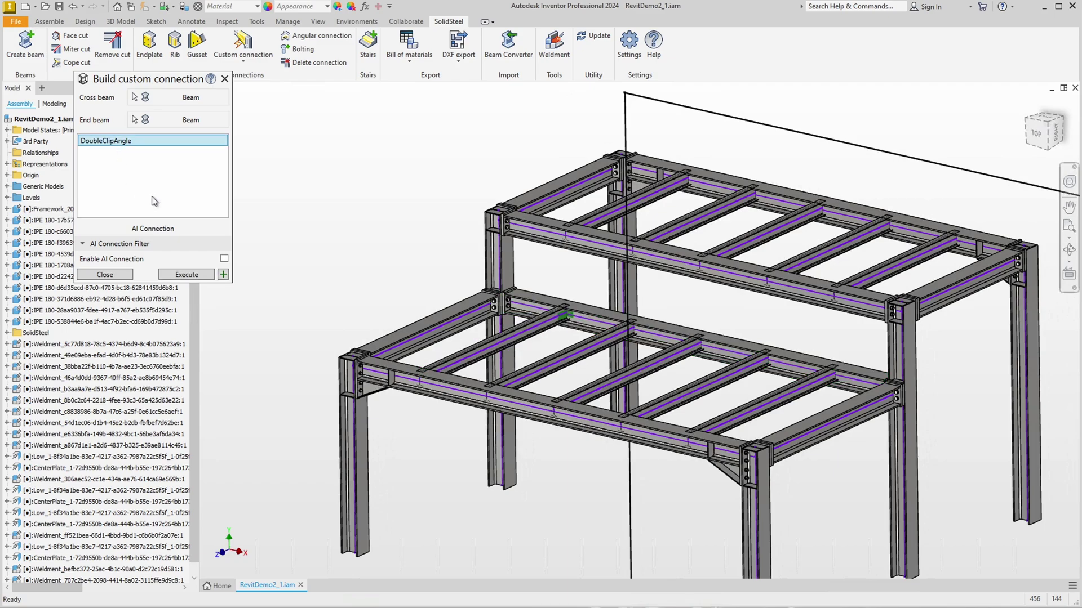
left_click(224, 259)
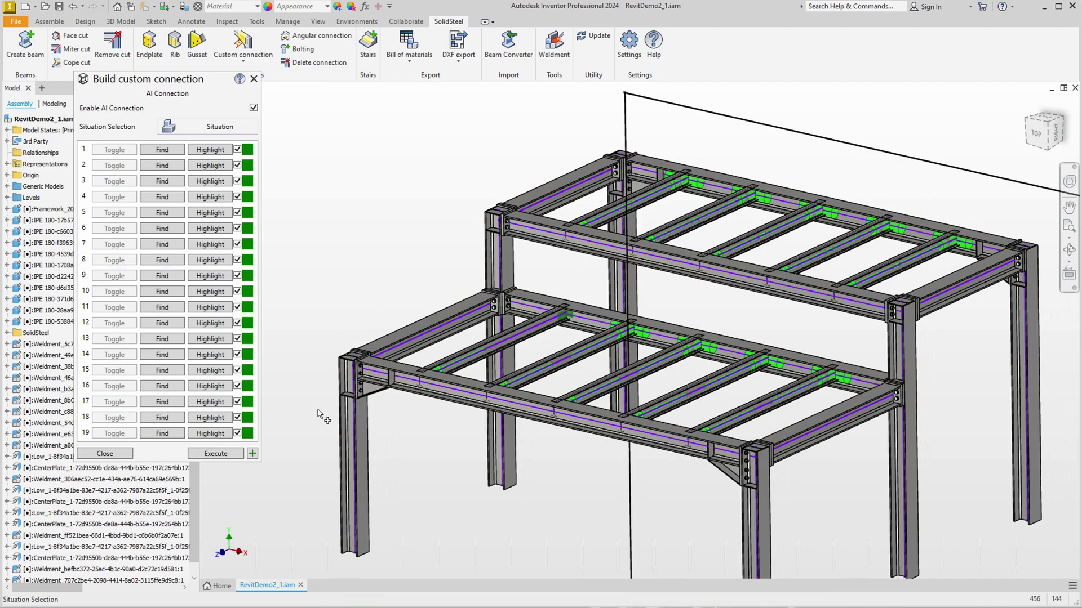
left_click(218, 455)
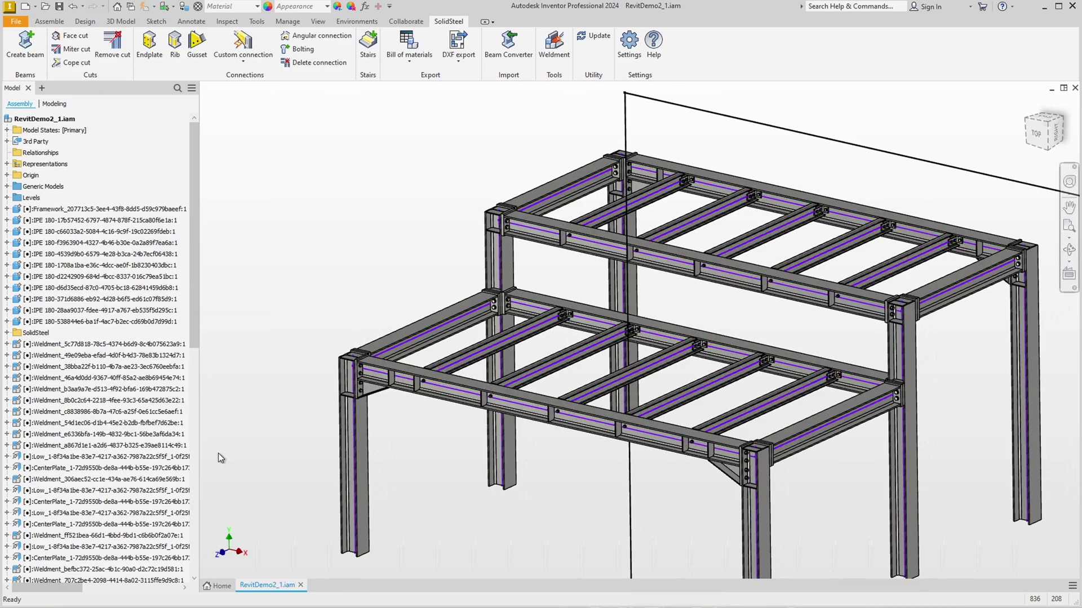
Step: Zoom the viewport out until the entire two-tier frame fits in view
scroll(255, 373, "up", 5)
scroll(255, 373, "up", 5)
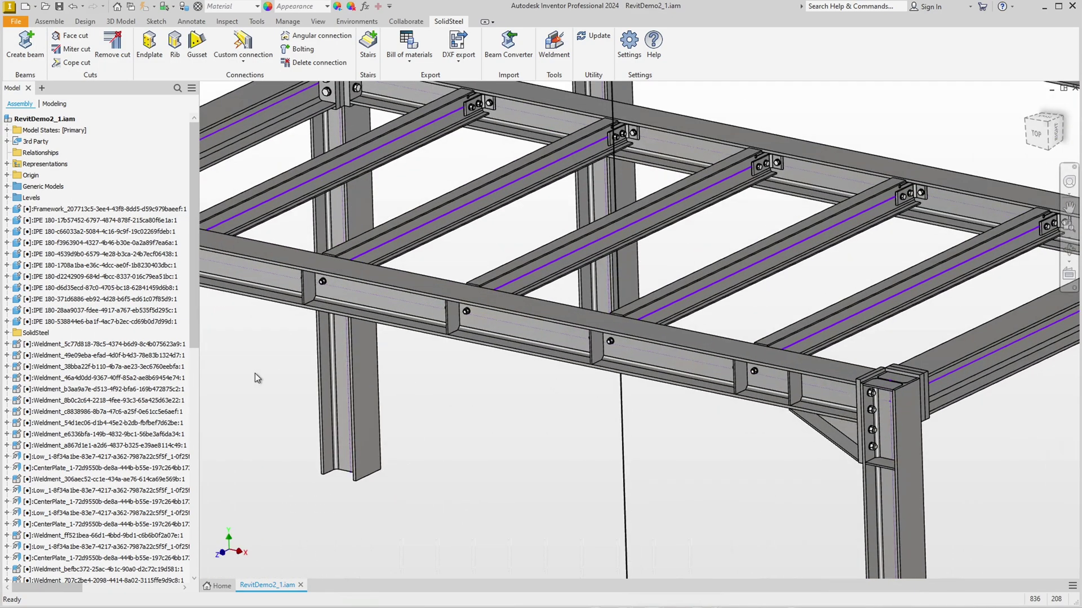
scroll(255, 373, "down", 5)
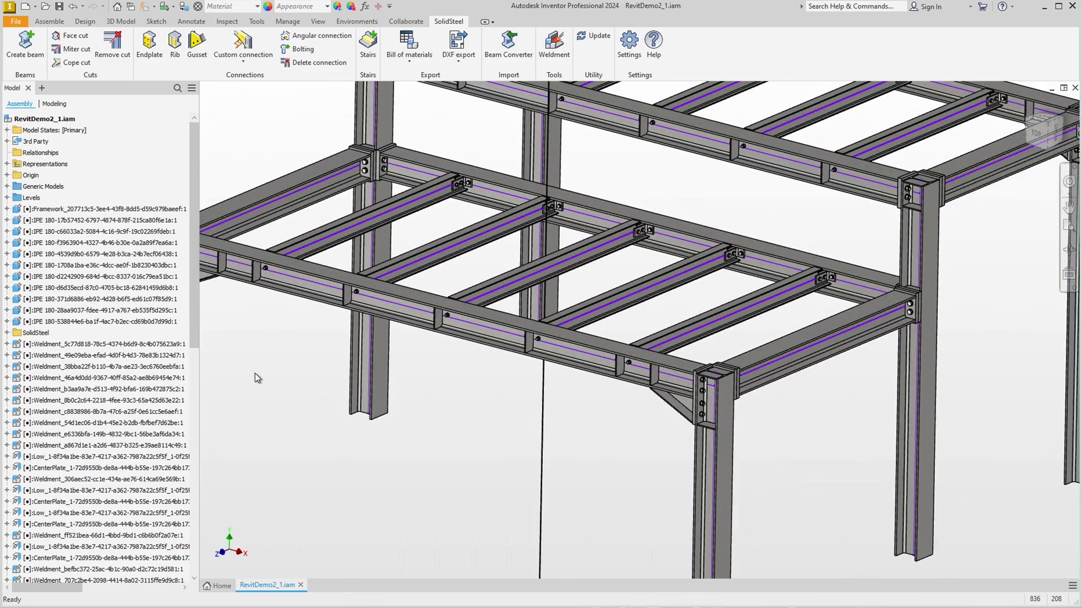
scroll(255, 373, "down", 5)
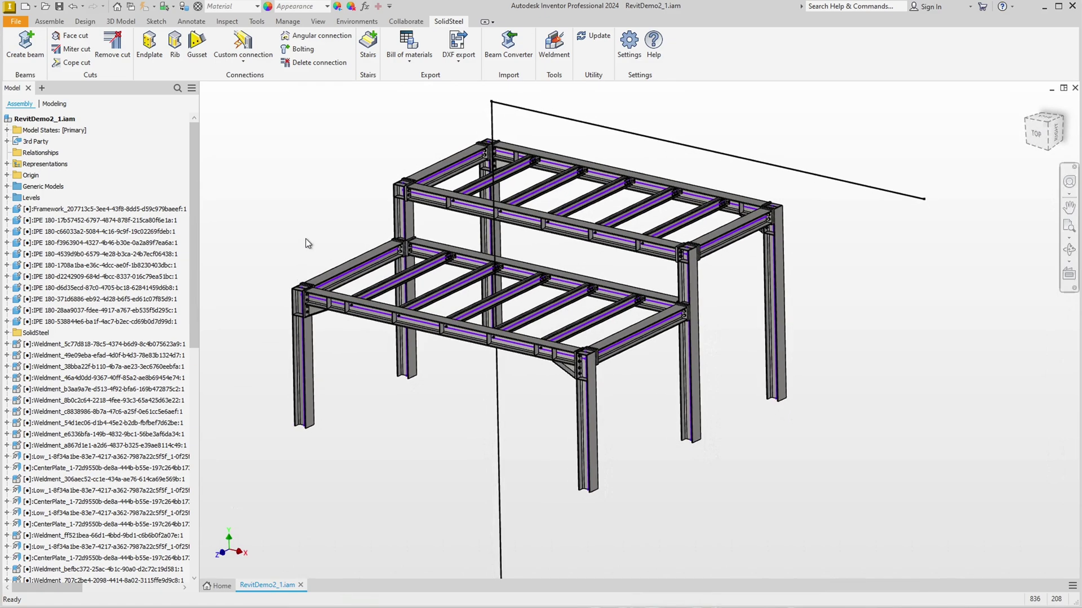
Step: Open BOM Management for the assembly and refresh the position number list
left_click(414, 57)
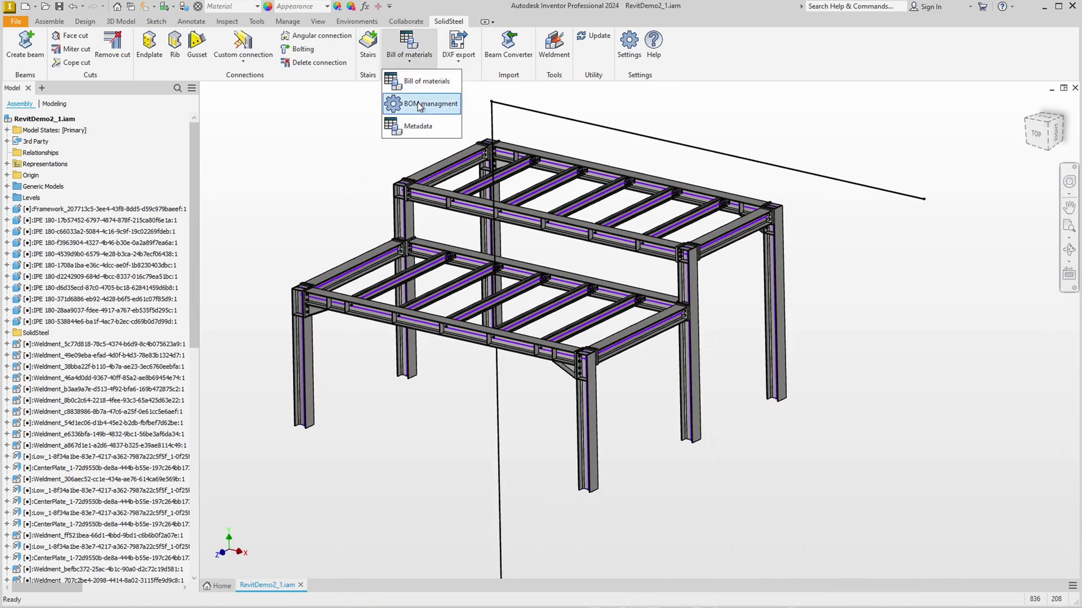
left_click(420, 104)
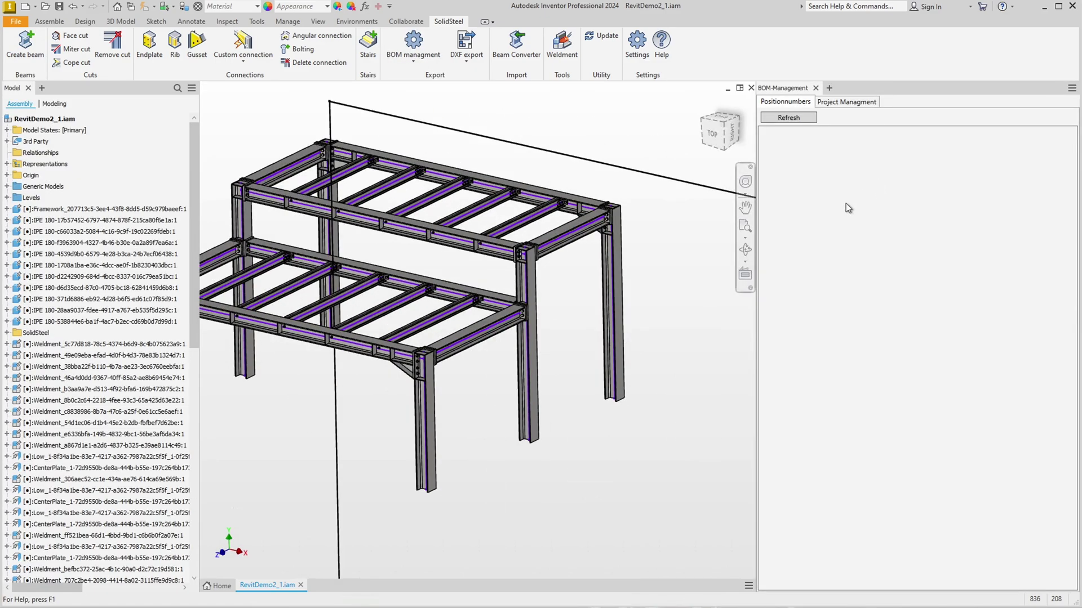
key("F2")
left_click_drag(575, 292, 637, 305)
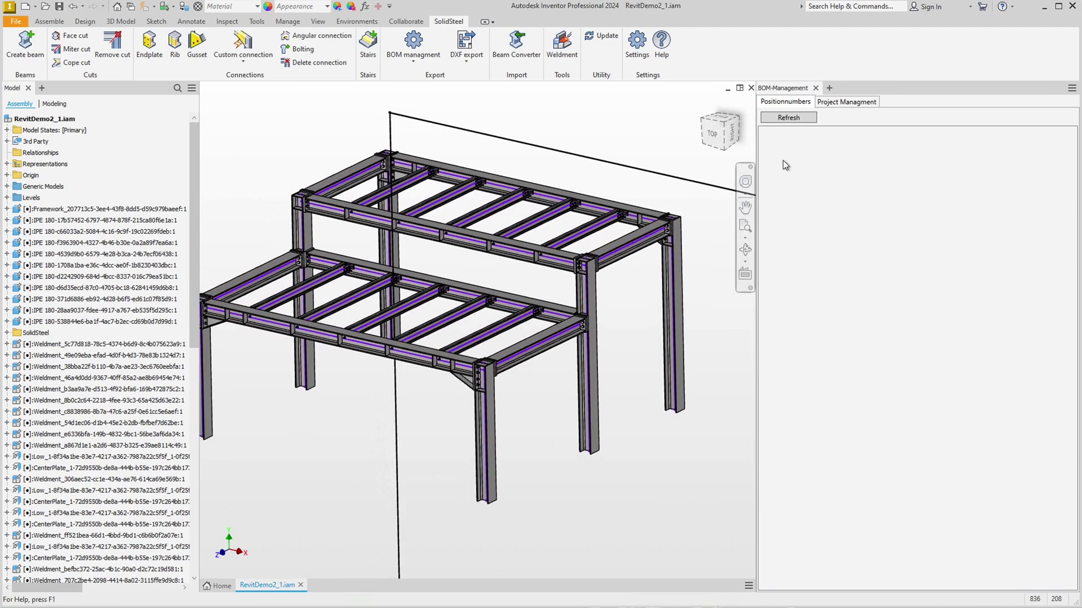
left_click(787, 119)
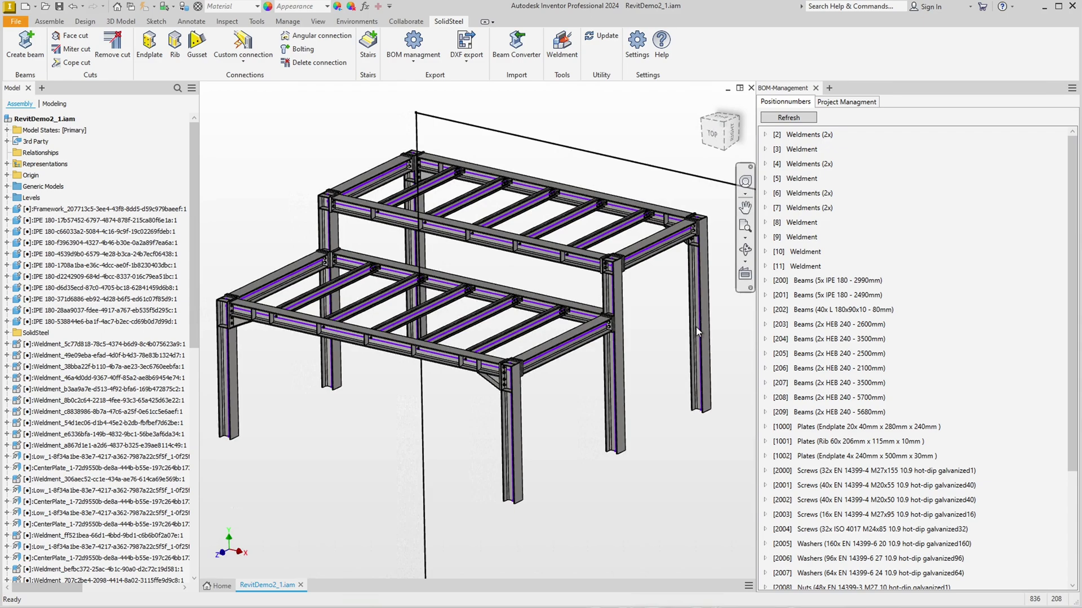
Step: Highlight positions 200, 201 and 202 in the model, then clear the highlight
left_click(801, 282)
left_click(802, 296)
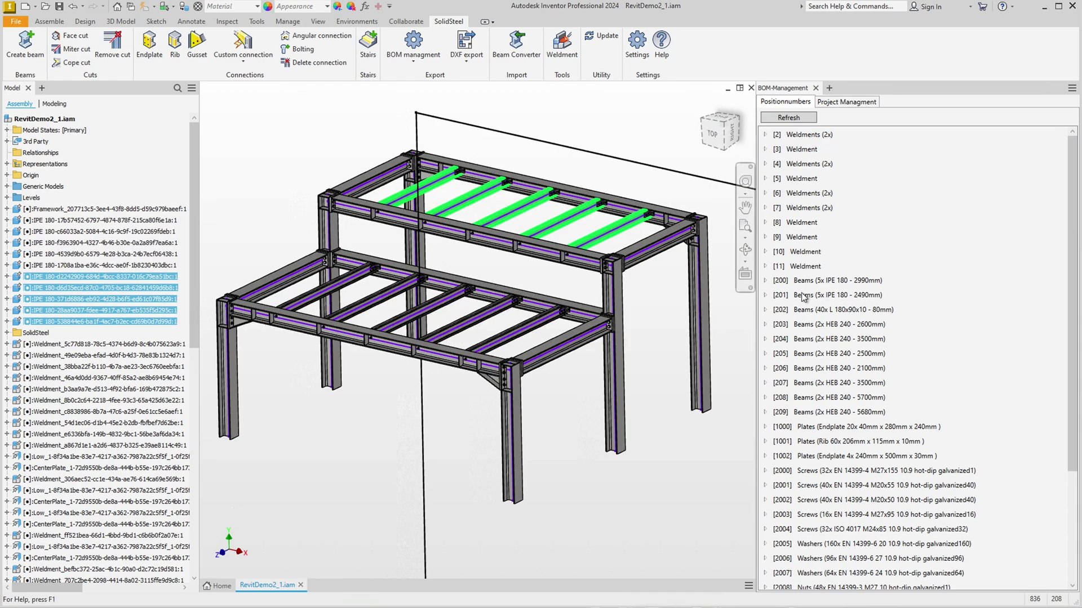
left_click(804, 310)
left_click(695, 488)
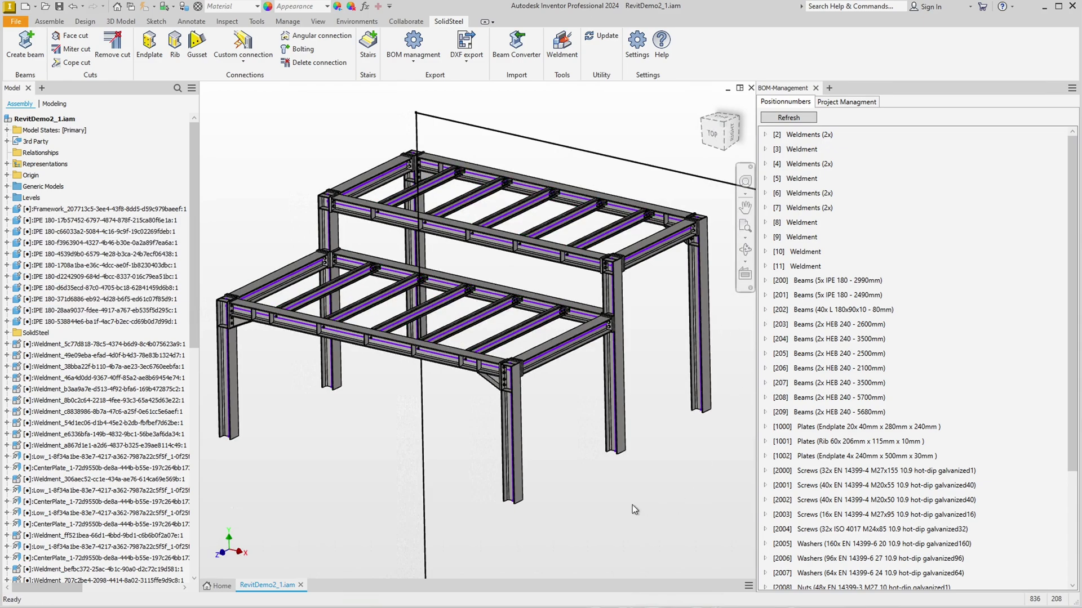
left_click(420, 52)
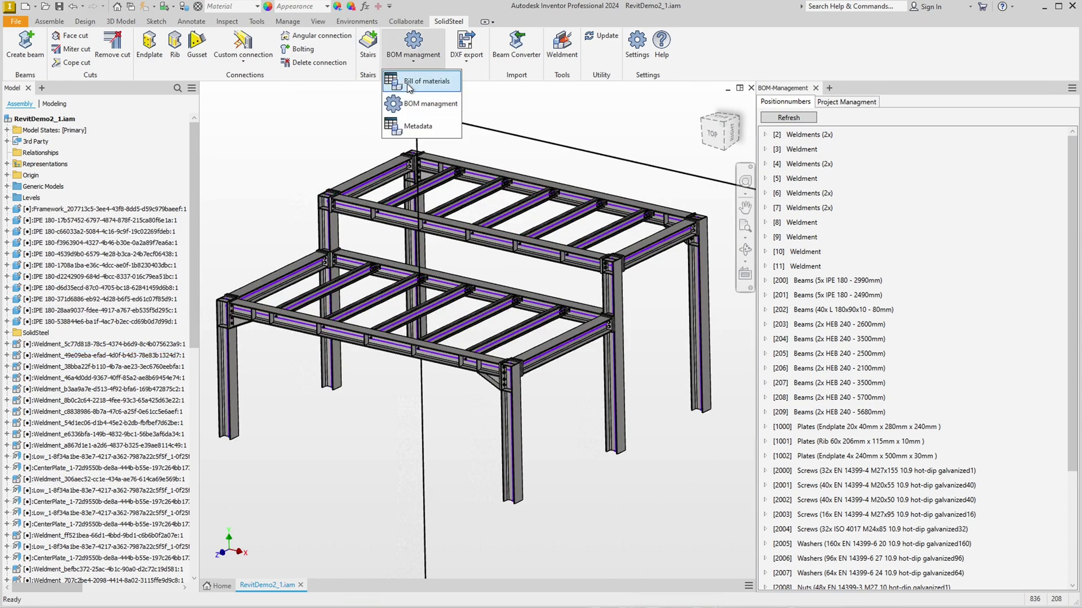
Step: Export the BOM to the Desktop as DemoBOM using BOM-List.xml and KL_Head_en.xlsx
left_click(406, 83)
left_click(180, 111)
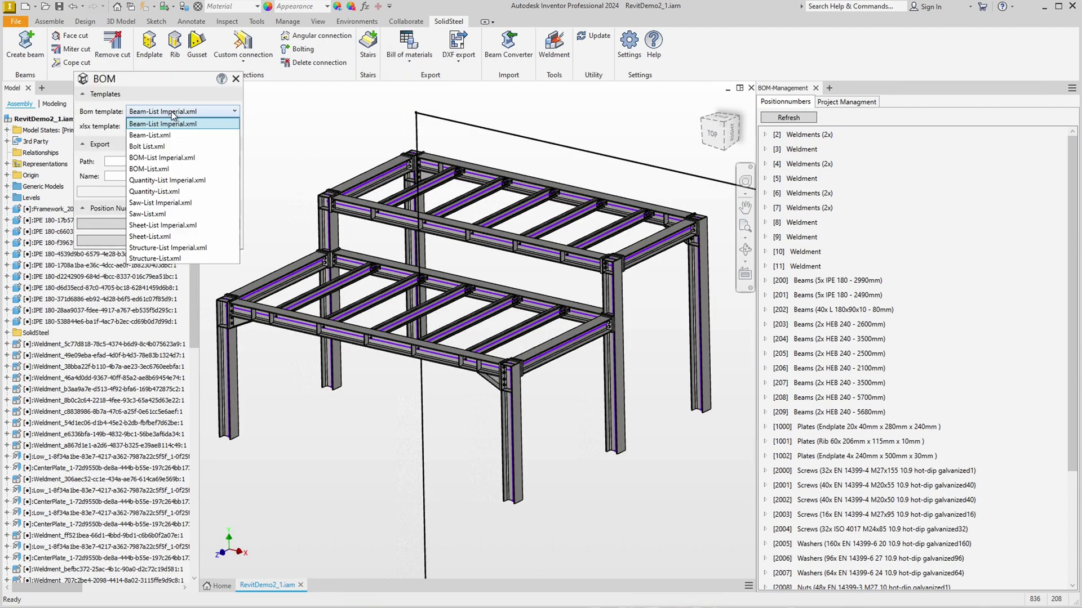
left_click(150, 153)
left_click(149, 128)
left_click(153, 161)
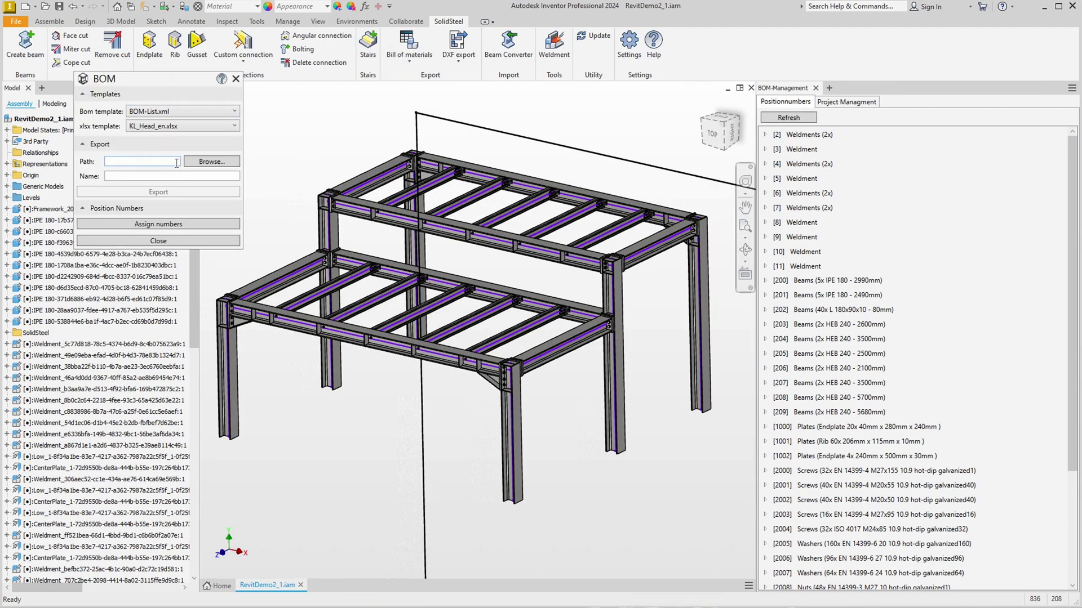
left_click(204, 164)
left_click(284, 313)
left_click(111, 176)
type("DemoBOM")
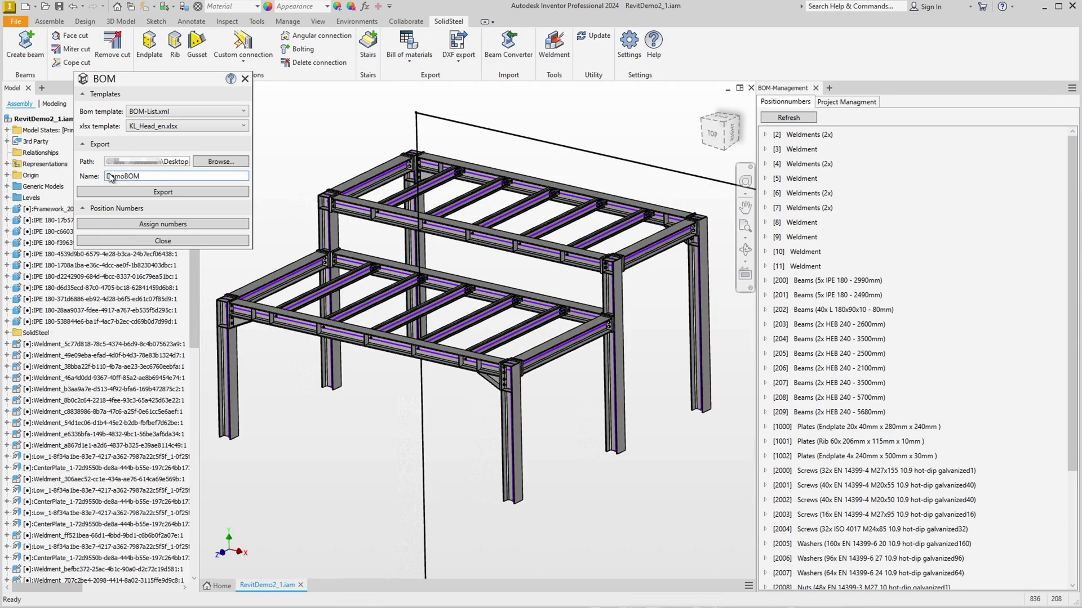
left_click(155, 193)
Step: Close the export settings and review the Saw List and Structure List sheets
left_click(245, 79)
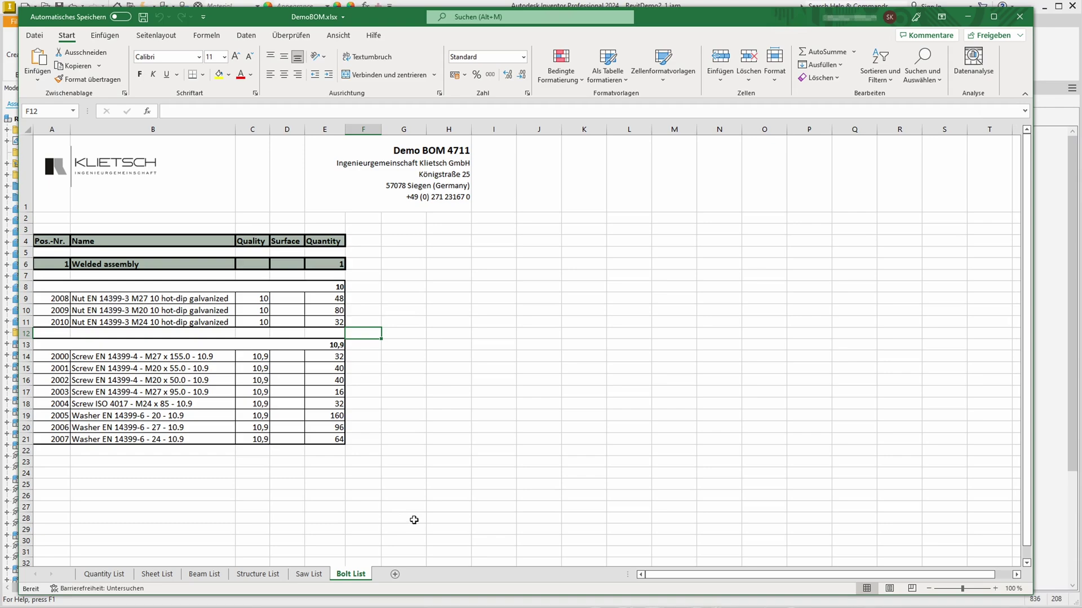
left_click(310, 574)
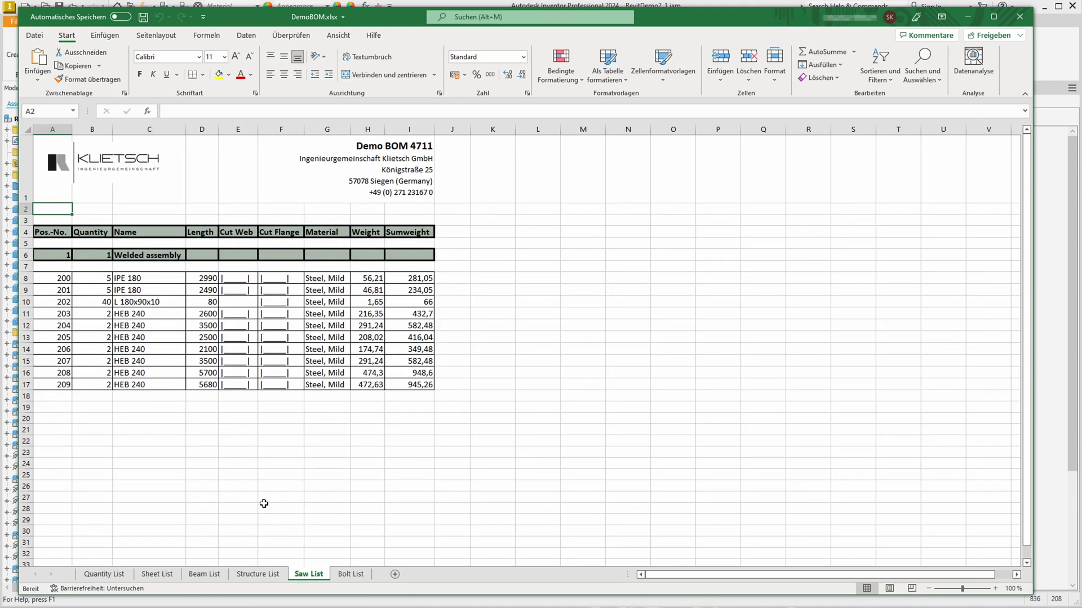
left_click(264, 575)
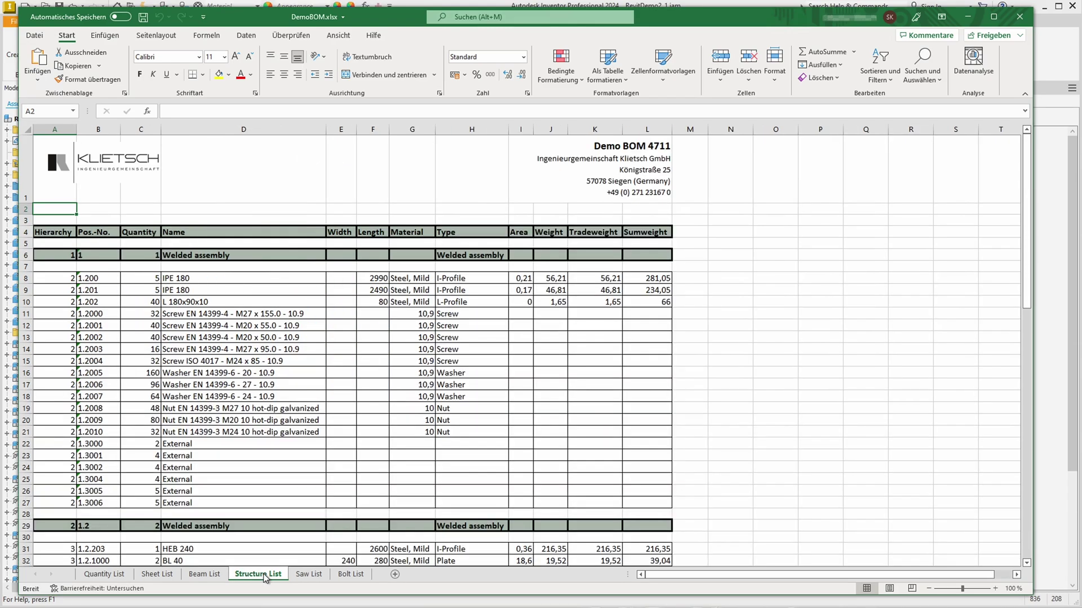
scroll(662, 454, "down", 11)
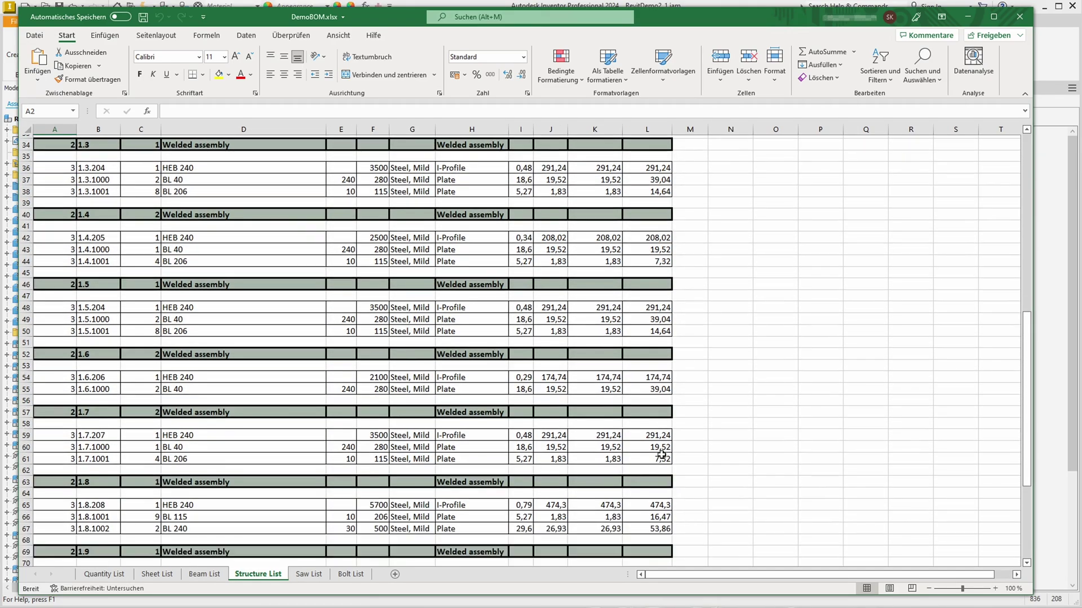
scroll(661, 454, "down", 1)
scroll(662, 455, "up", 6)
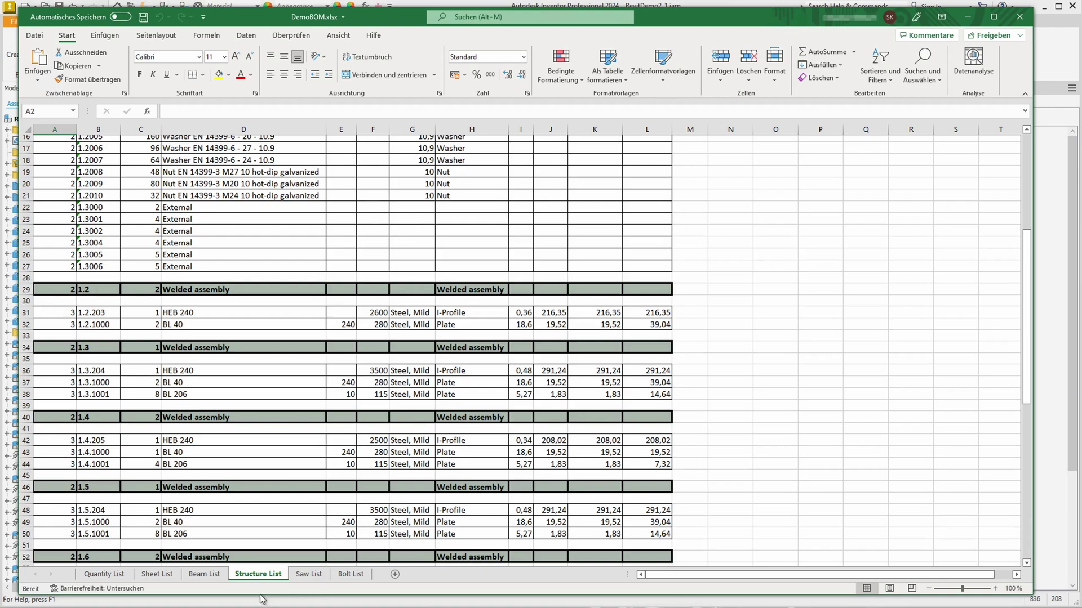
Step: Review the Beam, Sheet and Quantity List sheets, then close the DemoBOM workbook
left_click(211, 575)
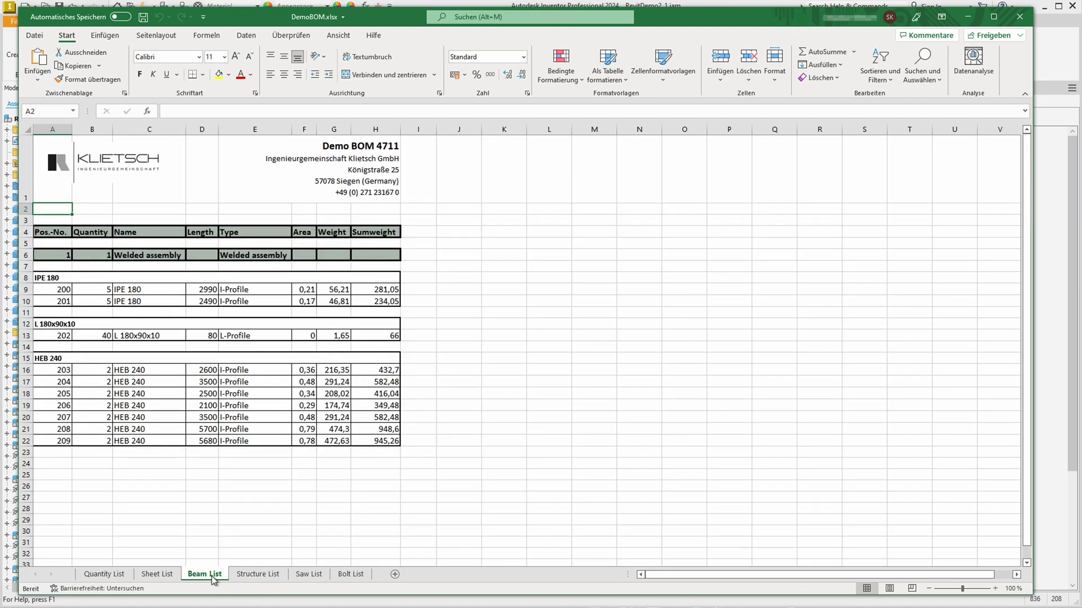
left_click(155, 575)
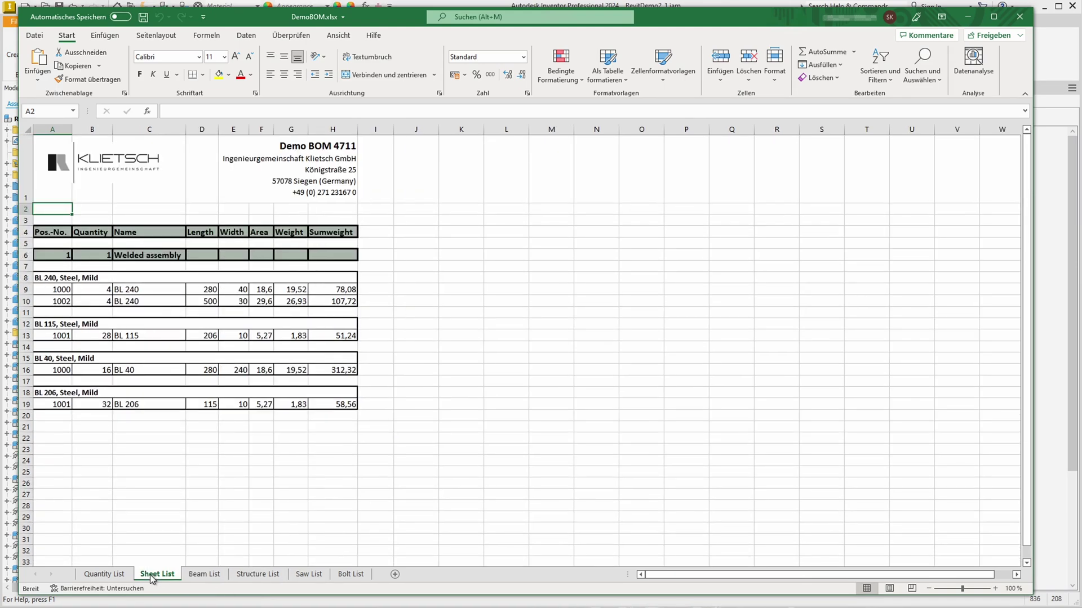
left_click(107, 575)
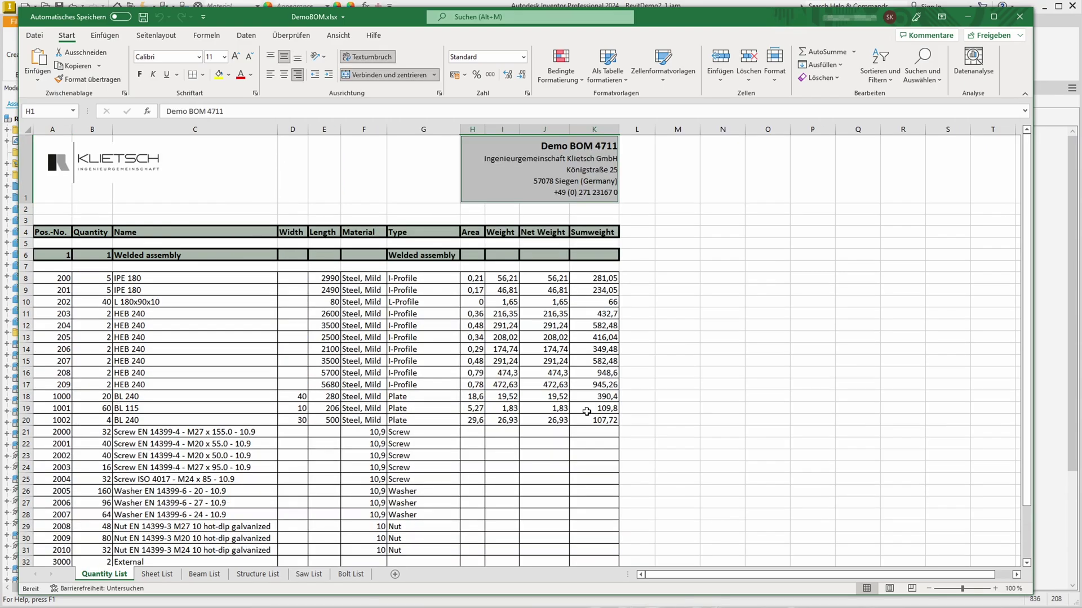
left_click(1020, 17)
left_click(1020, 18)
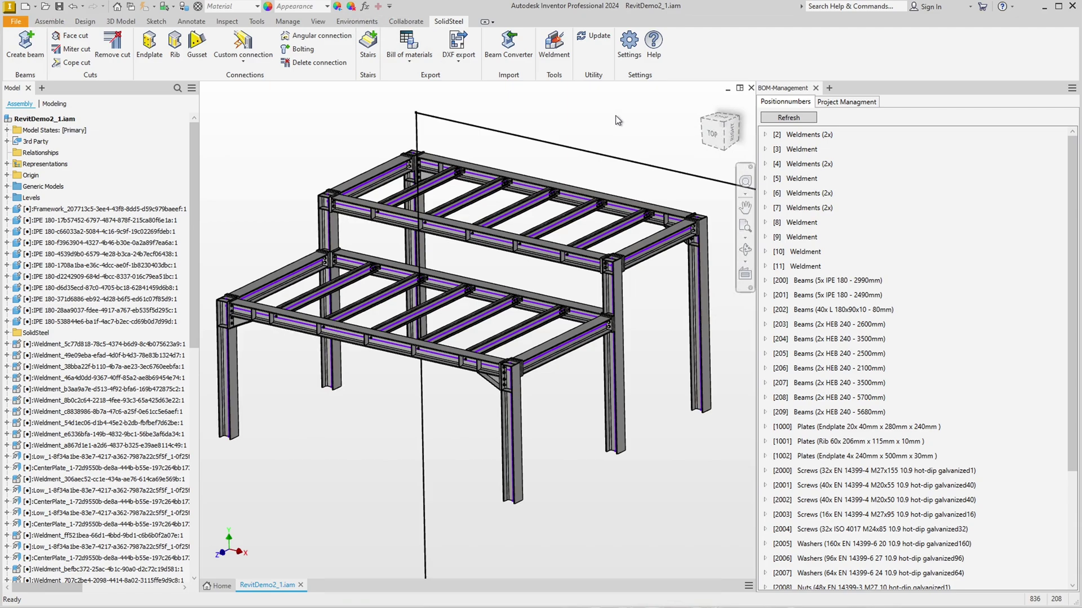
Step: Zoom in close on a bolted beam-to-column corner joint of the frame
scroll(619, 120, "down", 8)
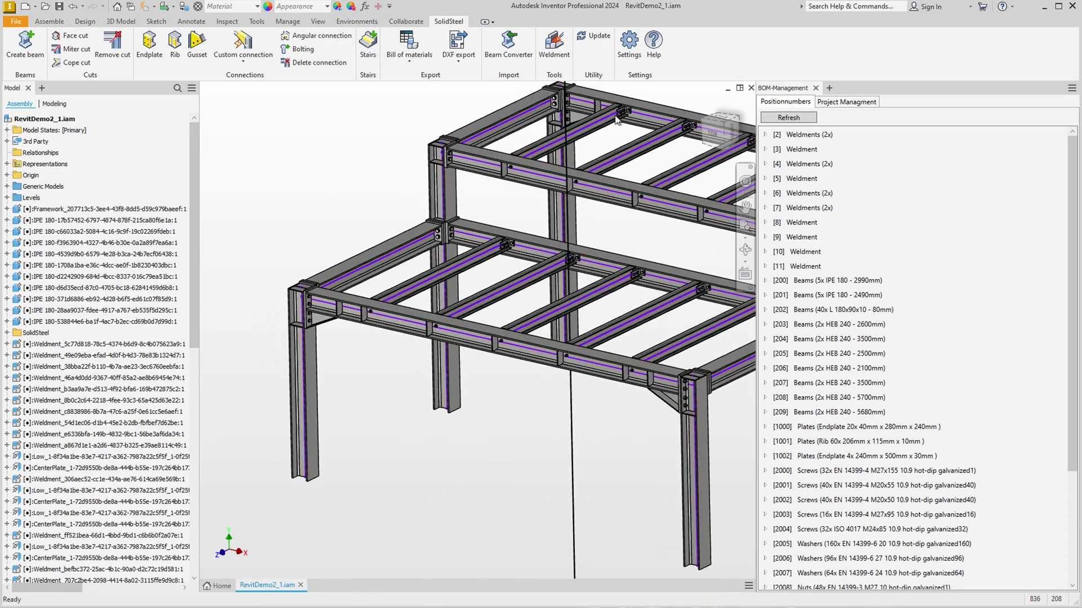
scroll(616, 120, "down", 8)
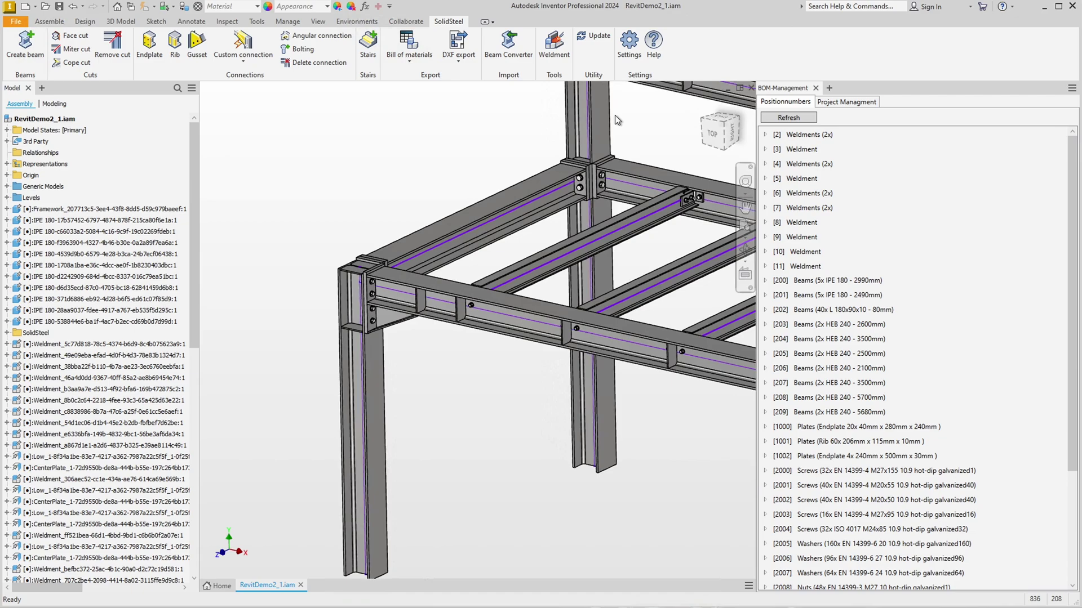
scroll(615, 119, "down", 8)
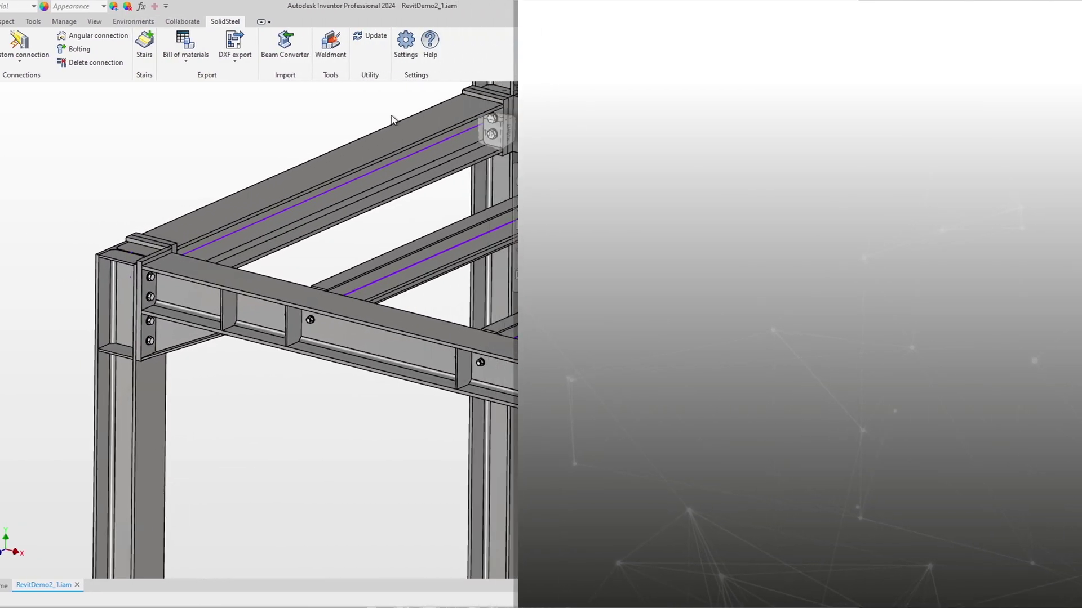
scroll(391, 116, "down", 2)
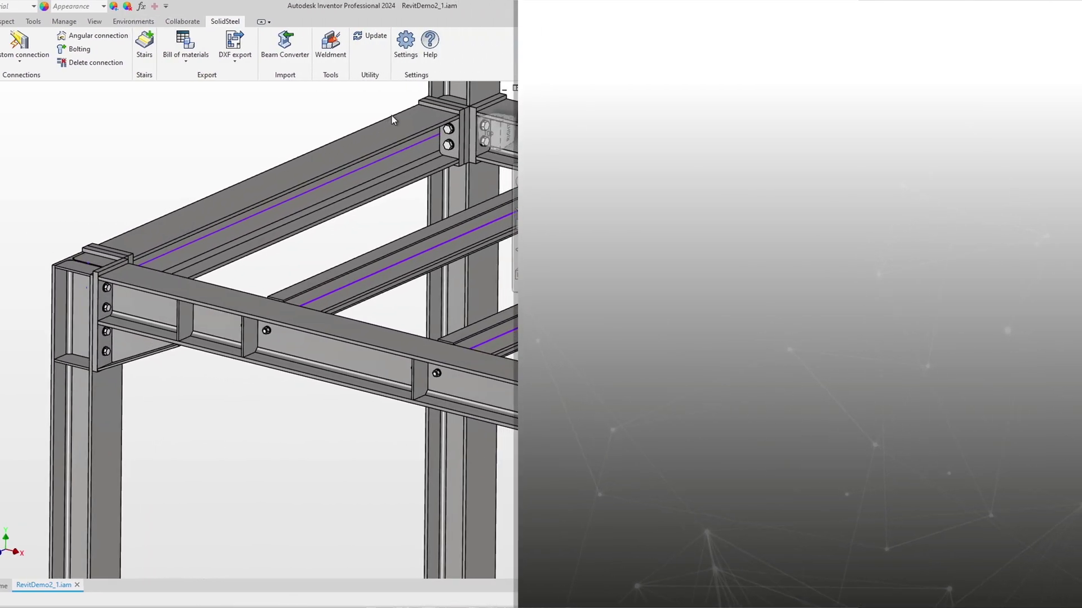